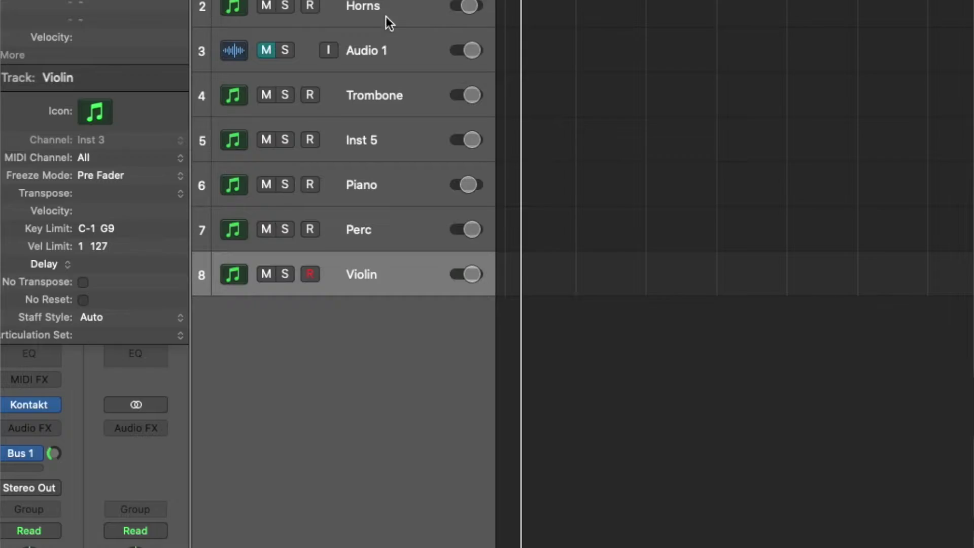
Show the Freeze control in the track headers and switch it on for the Horns, Trombone and Inst 5 tracks.
right_click(389, 13)
mouse_move(428, 341)
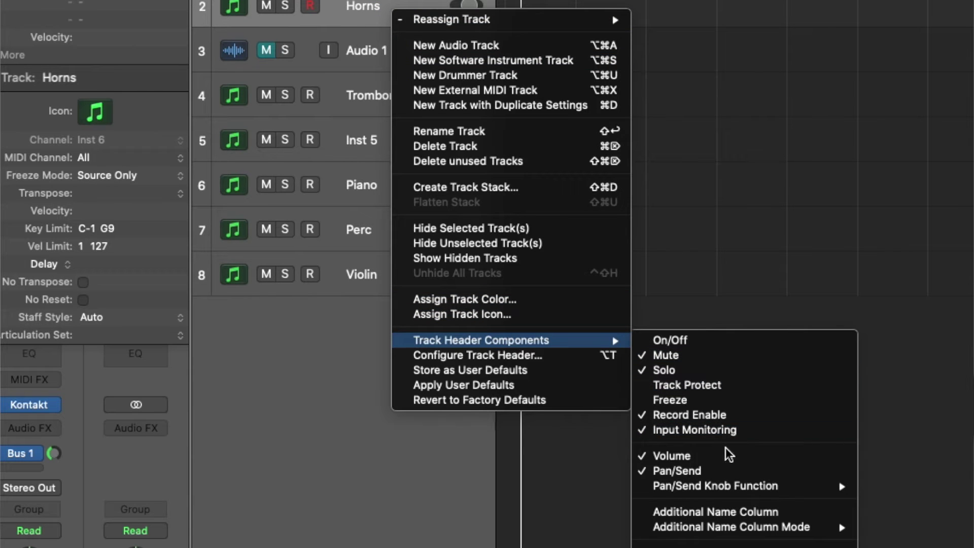
left_click(712, 401)
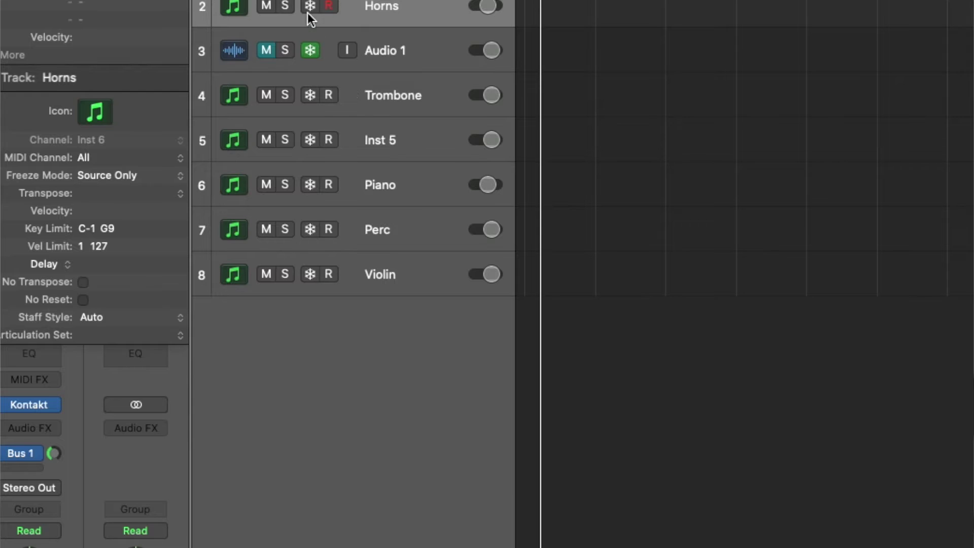
left_click(308, 11)
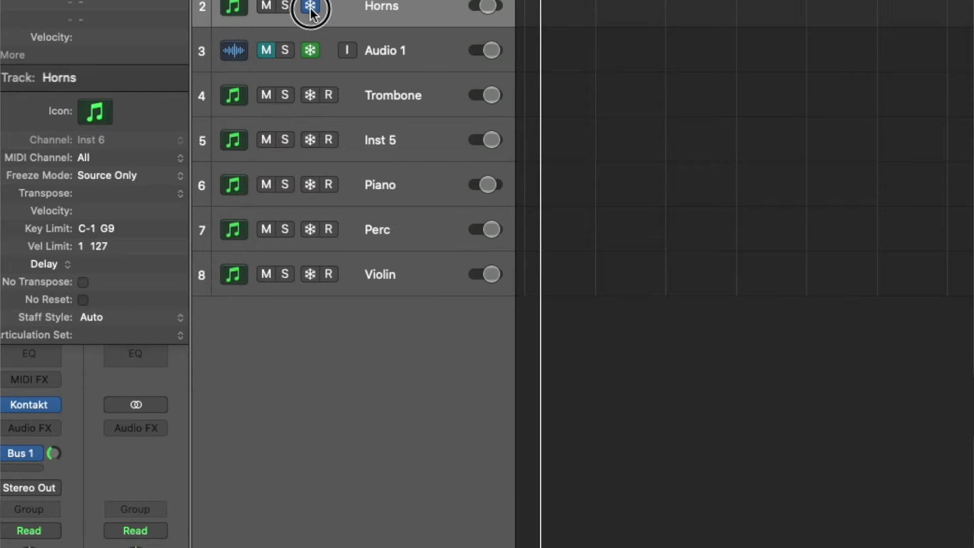
left_click(310, 94)
left_click(311, 138)
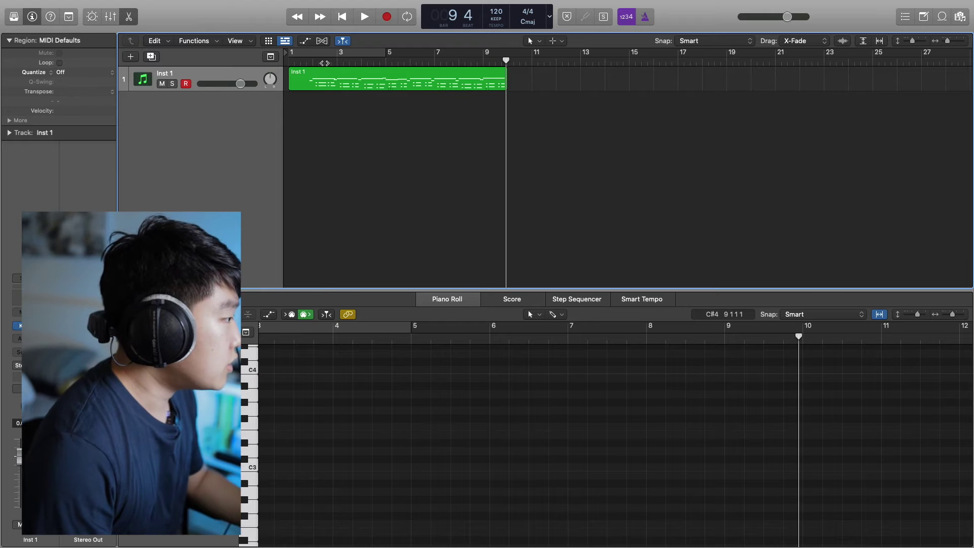
Play back the Inst 1 recording from just before bar 2.
left_click(325, 57)
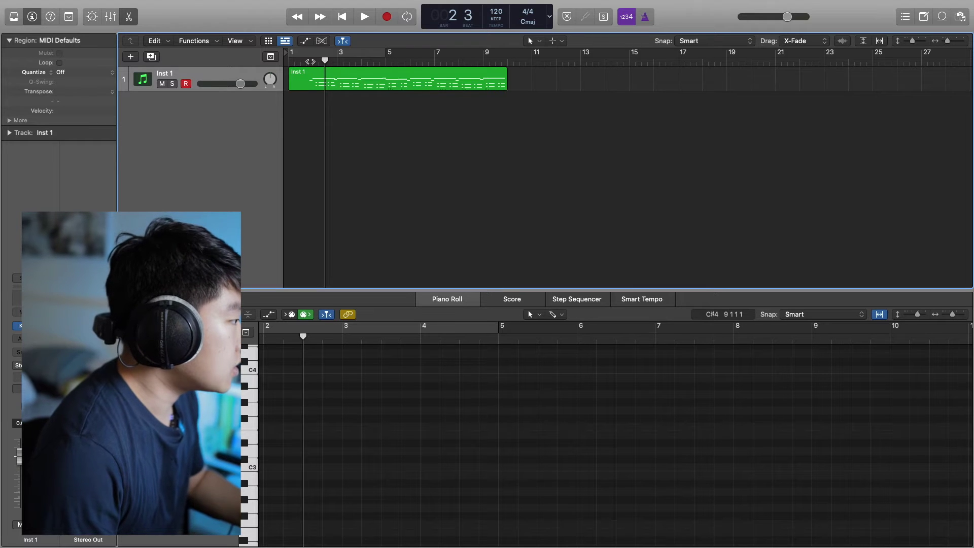
left_click(311, 62)
key("space")
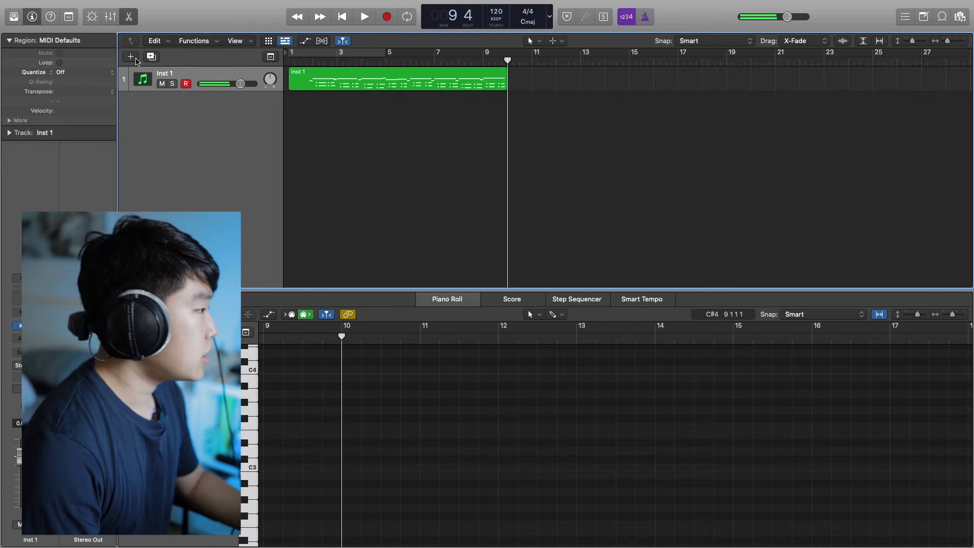
Create one software instrument track with an empty channel strip below Inst 1 and record a part on it.
left_click(132, 57)
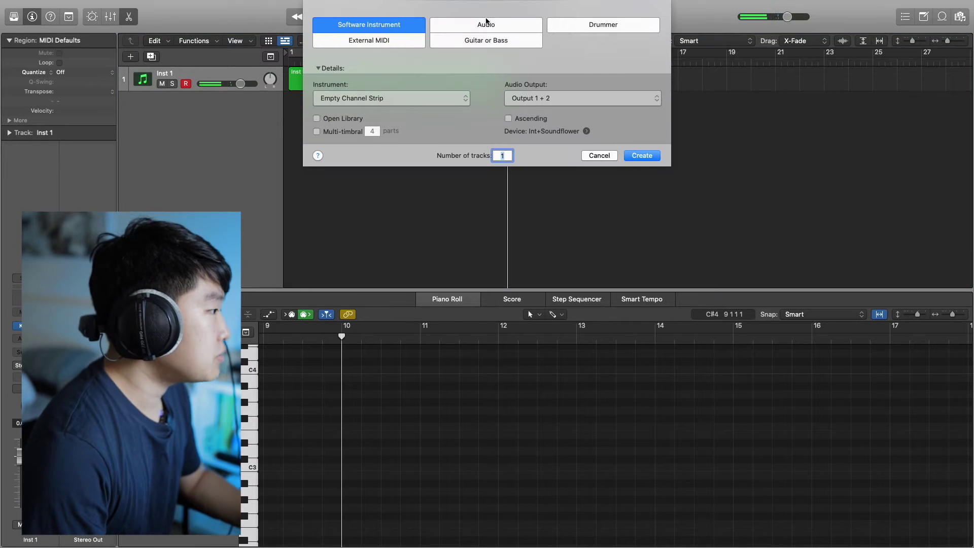
left_click(642, 155)
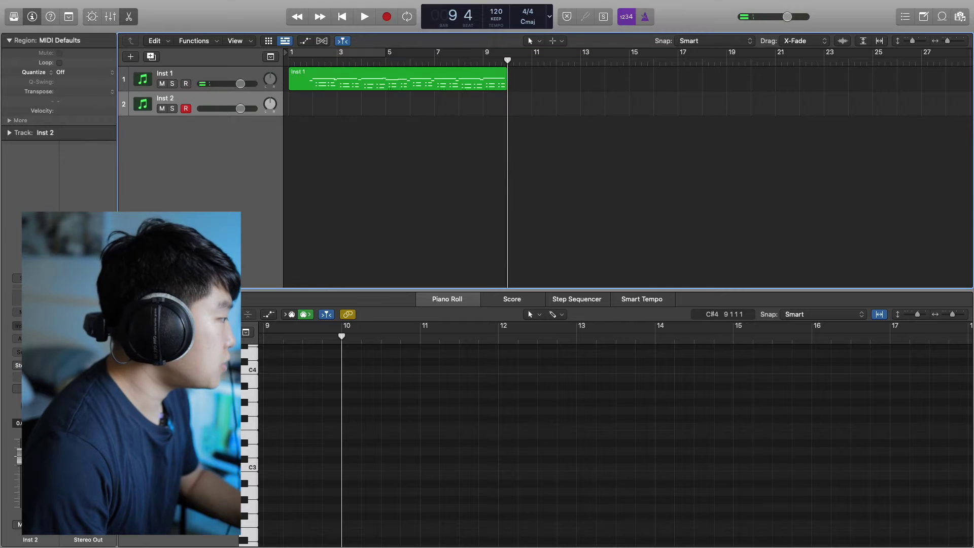
left_click(35, 328)
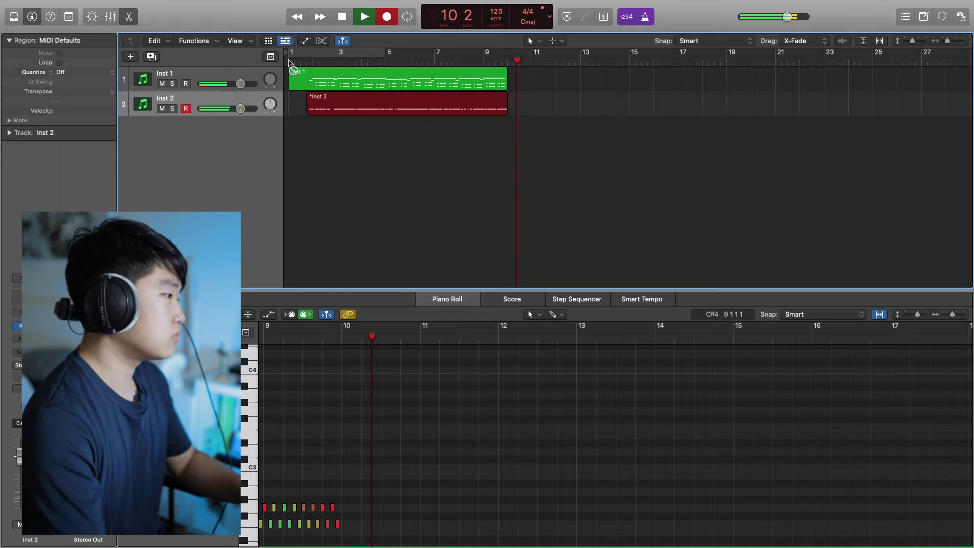
key("space")
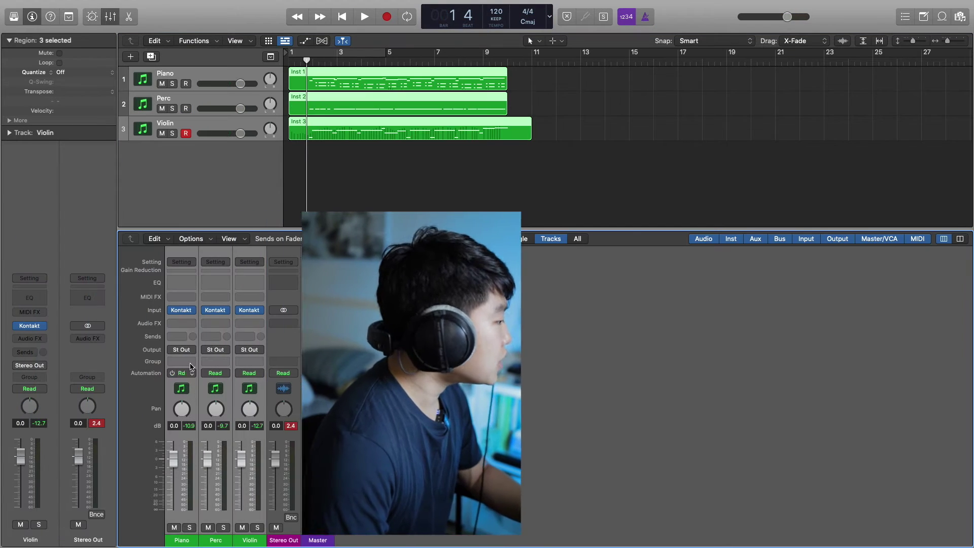
Send the selected Piano, Perc and Violin tracks to Bus 1 and insert the ValhallaRoom reverb on Aux 1.
left_click(177, 336)
mouse_move(177, 349)
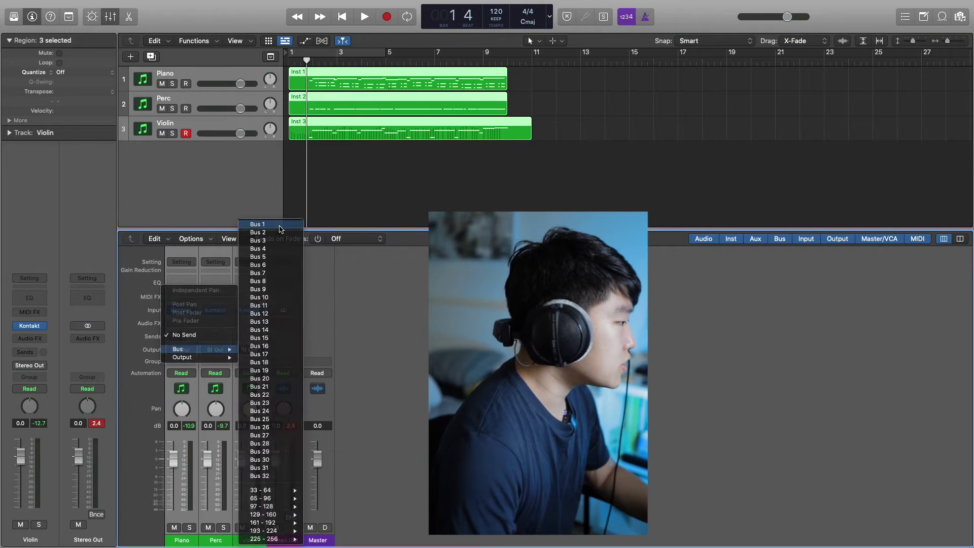
left_click(281, 229)
left_click(283, 318)
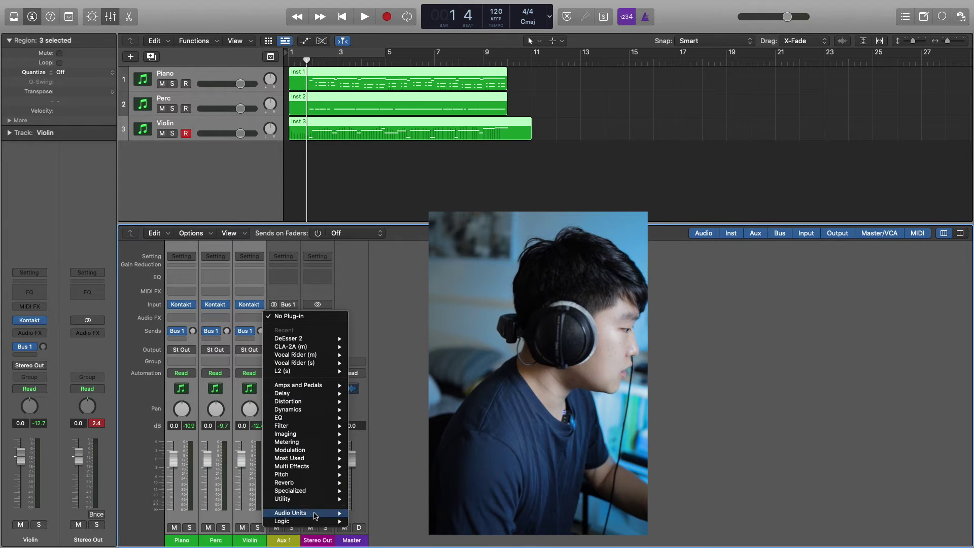
mouse_move(304, 483)
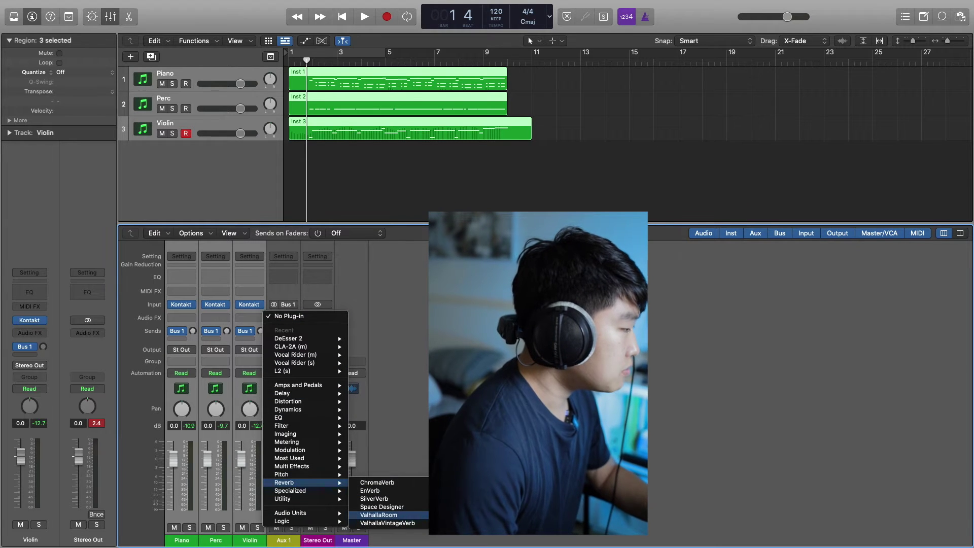
left_click(378, 515)
Load the GrosserMusikvereinssaal preset in ValhallaRoom and set the mix to 100% and the decay to 2.40 s.
left_click(554, 361)
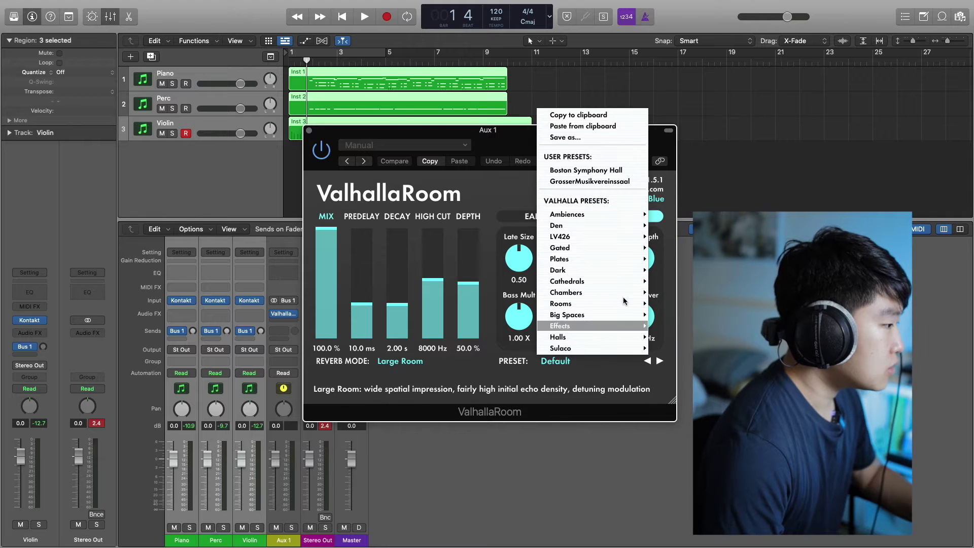
left_click(590, 181)
left_click_drag(326, 292, 326, 228)
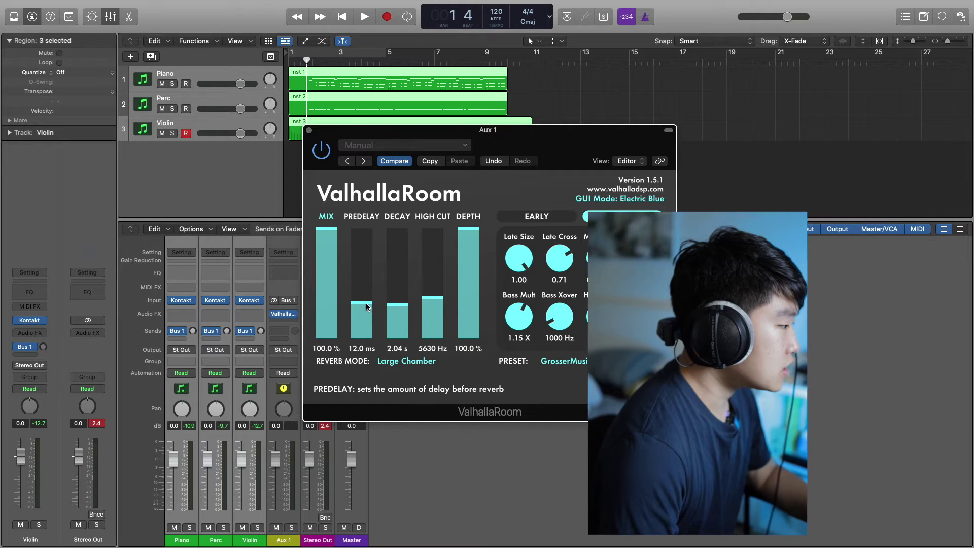
left_click_drag(397, 305, 397, 301)
Raise the Bus 1 send levels of the three instrument tracks while playing back the arrangement with reverb.
key("space")
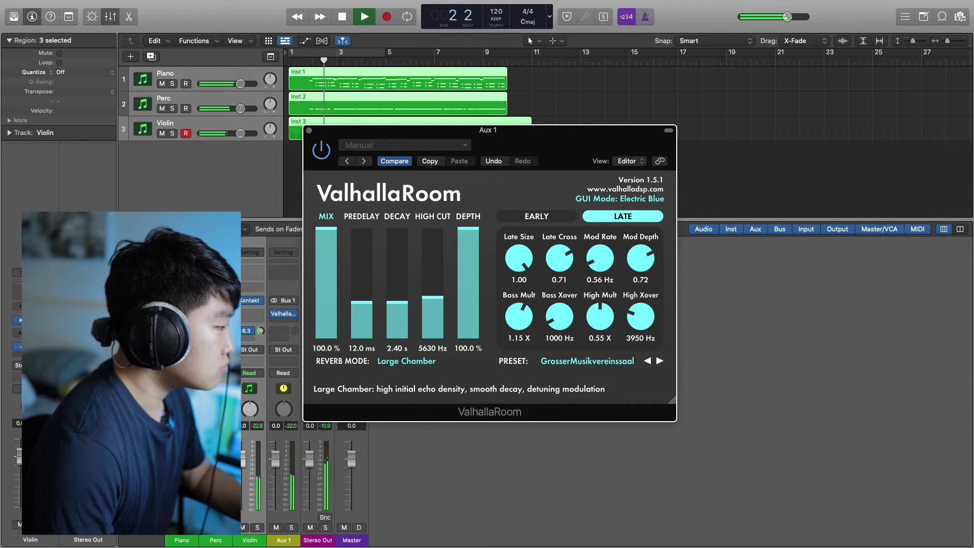
left_click(508, 472)
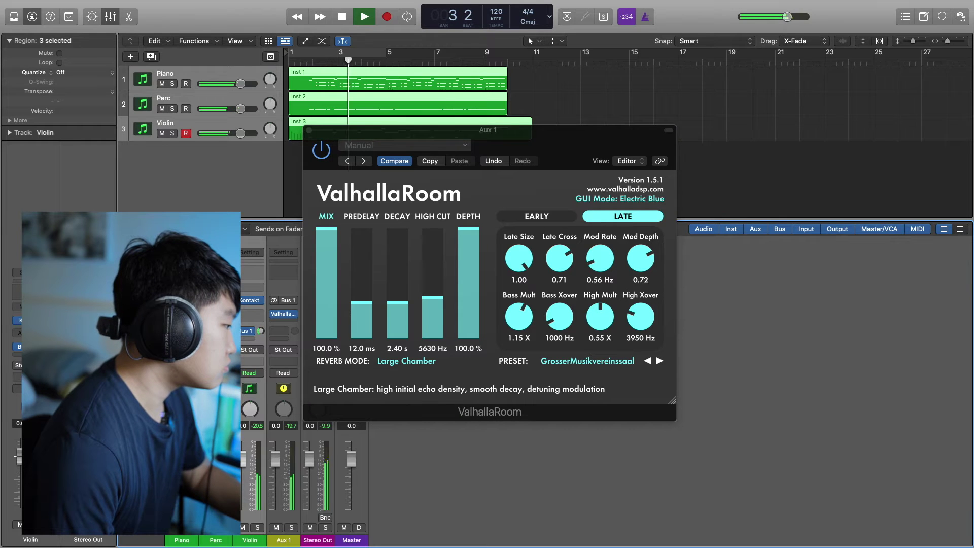
left_click(216, 436)
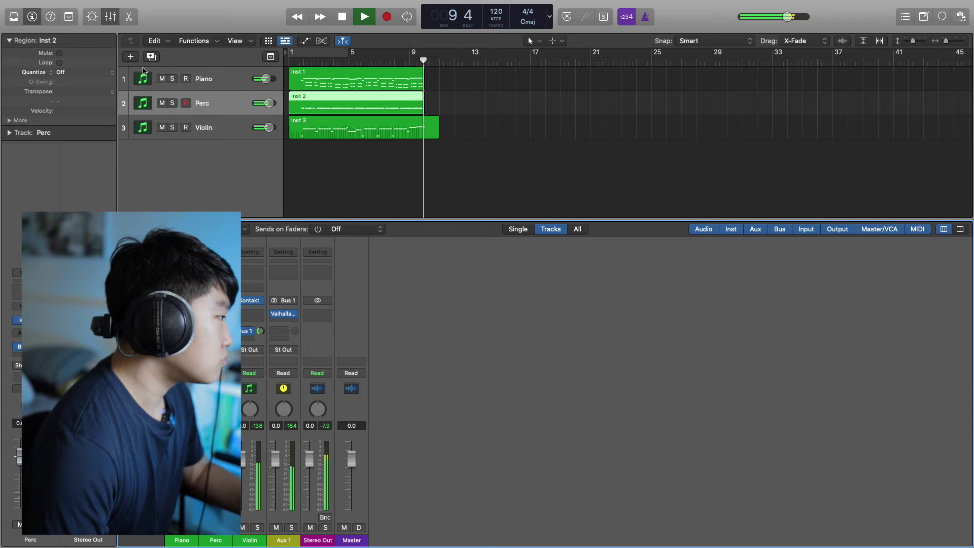
key("space")
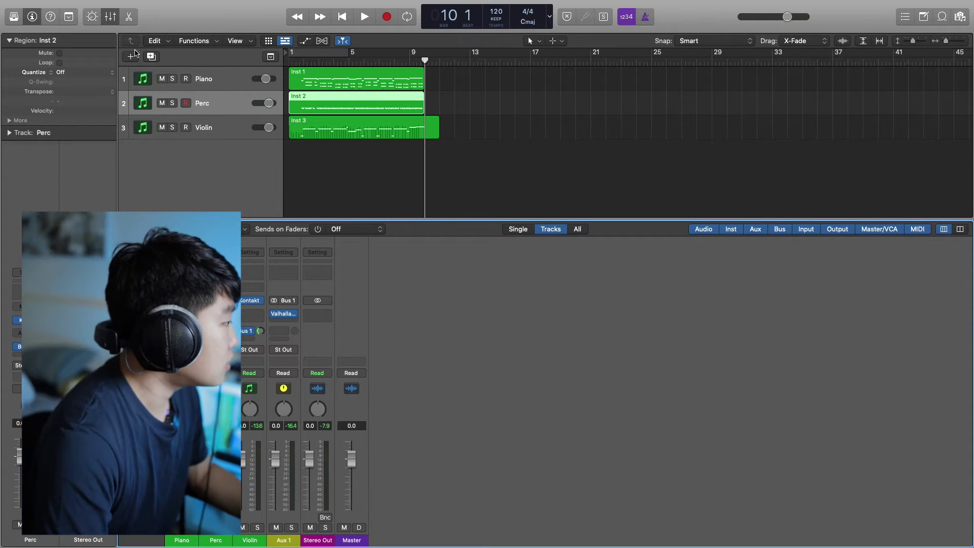
Record a part on a new software instrument track below Perc and open its region in the Piano Roll.
left_click(134, 55)
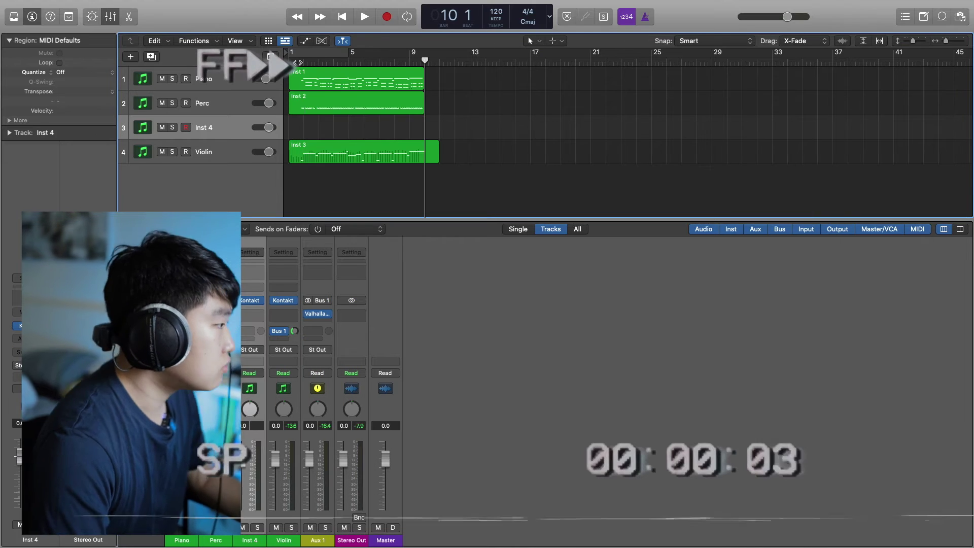
left_click(297, 63)
key("r")
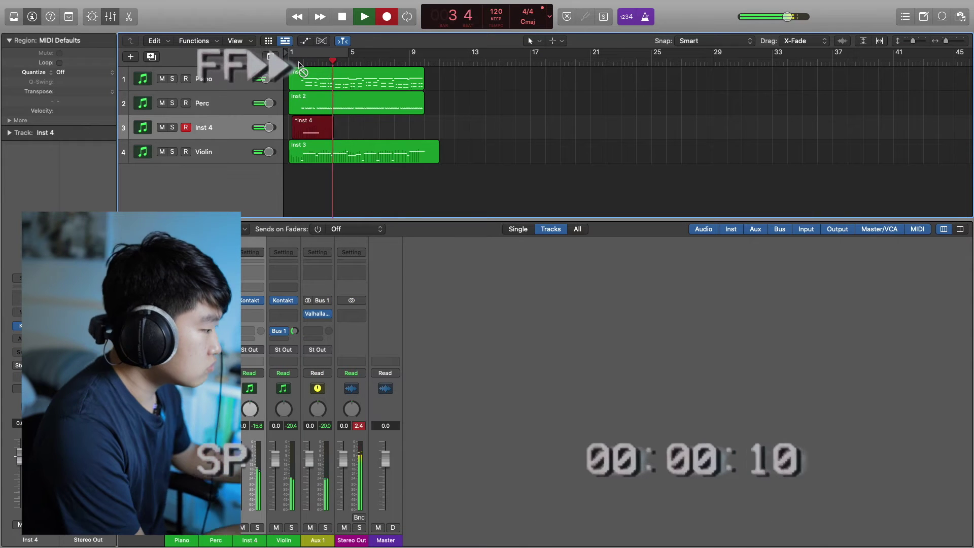
key("space")
double_click(350, 128)
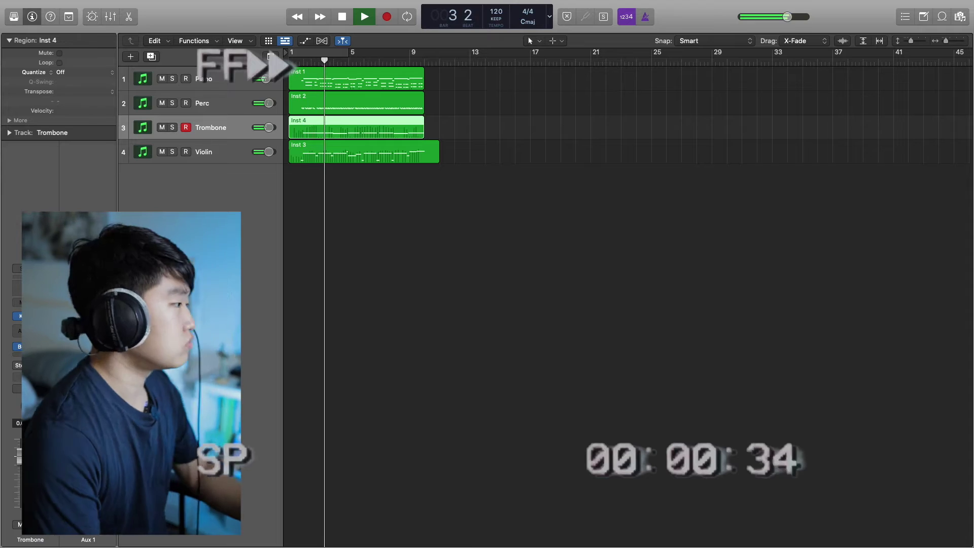
Move the newly recorded track to the top of the track list and play back the arrangement.
left_click_drag(204, 128, 204, 72)
scroll(315, 145, "down", 1)
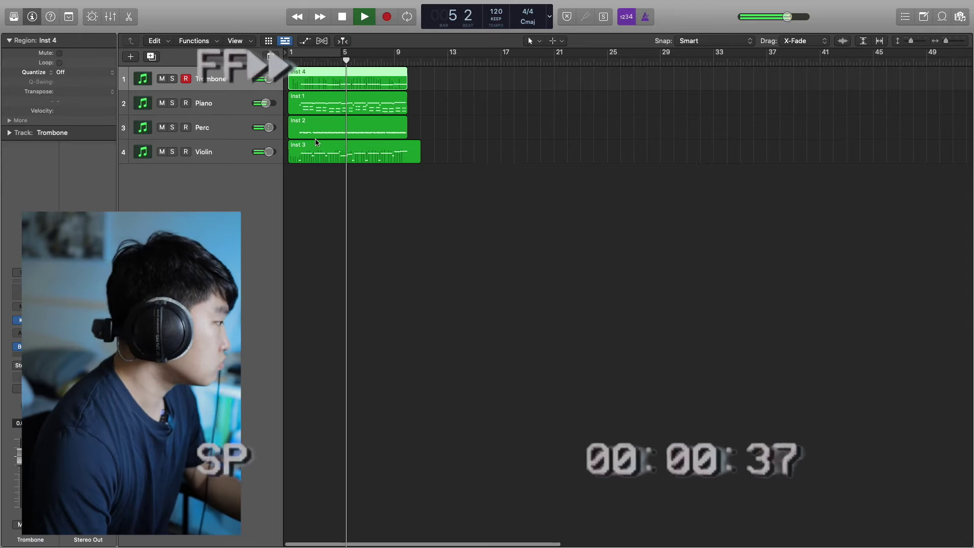
key("space")
Add a software instrument track below Trombone and duplicate the Trombone track with its settings.
left_click(130, 56)
left_click(234, 78)
left_click(151, 56)
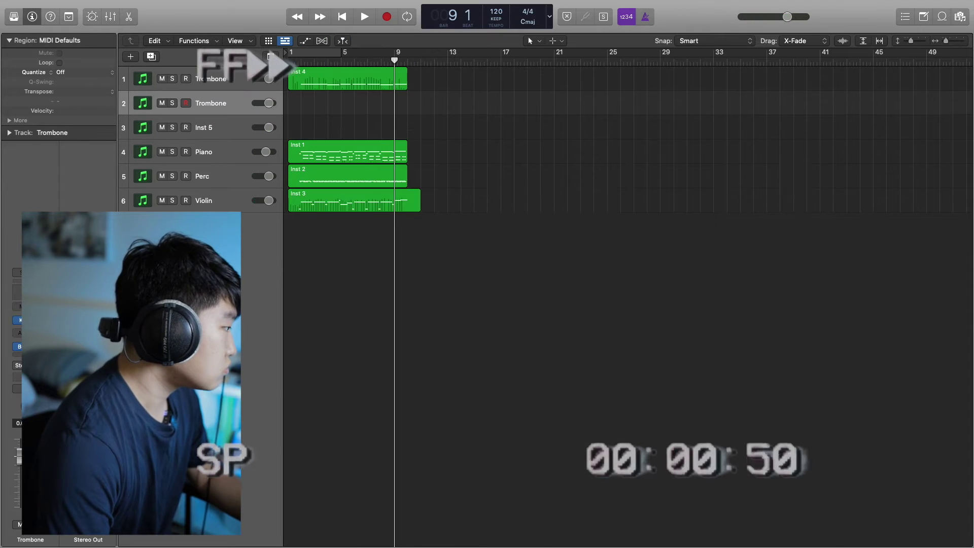
Replace the Kontakt instrument on the duplicated Trombone track with another one from the quick-load library.
left_click(30, 320)
left_click(530, 507)
left_click(814, 212)
double_click(620, 488)
left_click(309, 130)
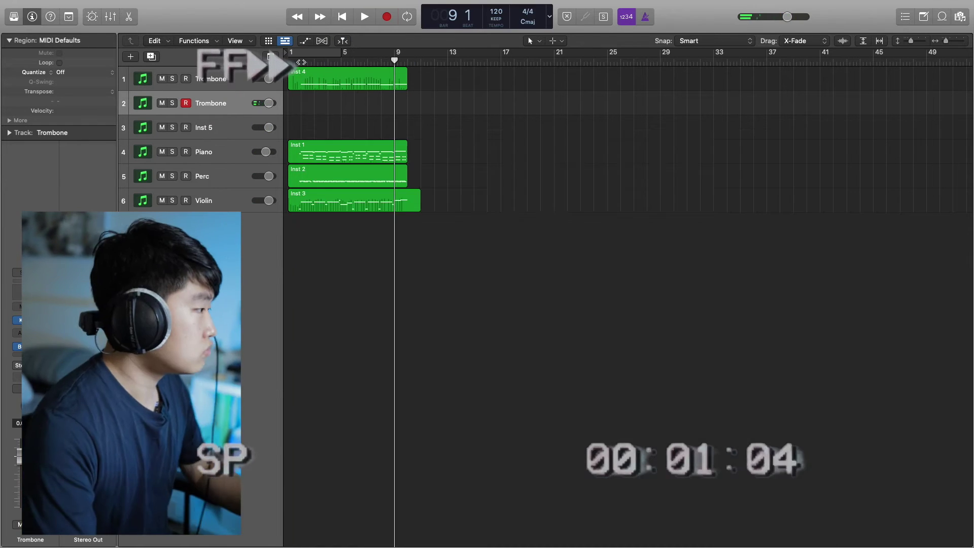
Record a part on the duplicated Trombone track from the start of the project.
left_click(292, 62)
key("r")
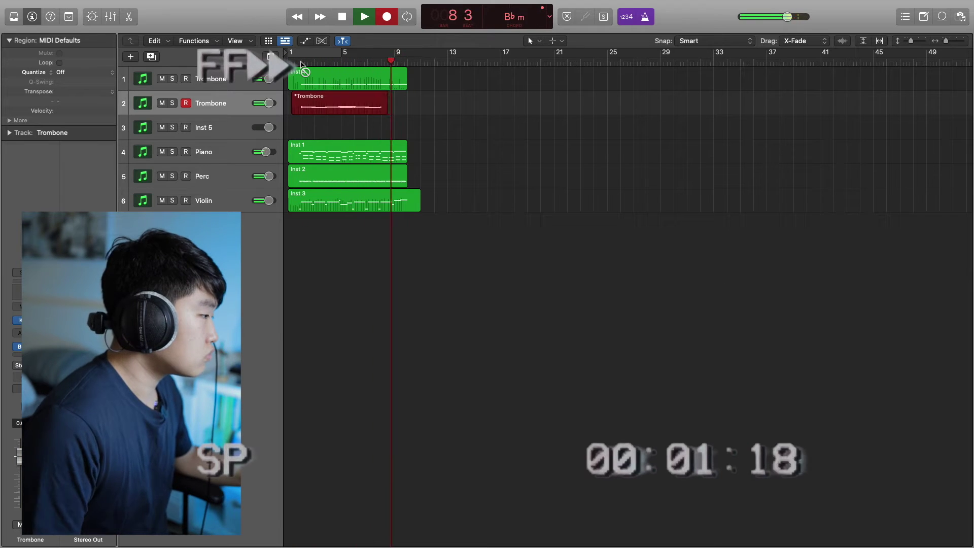
key("space")
Review the general options in the project's MIDI settings, with the playhead back near the start.
left_click(300, 62)
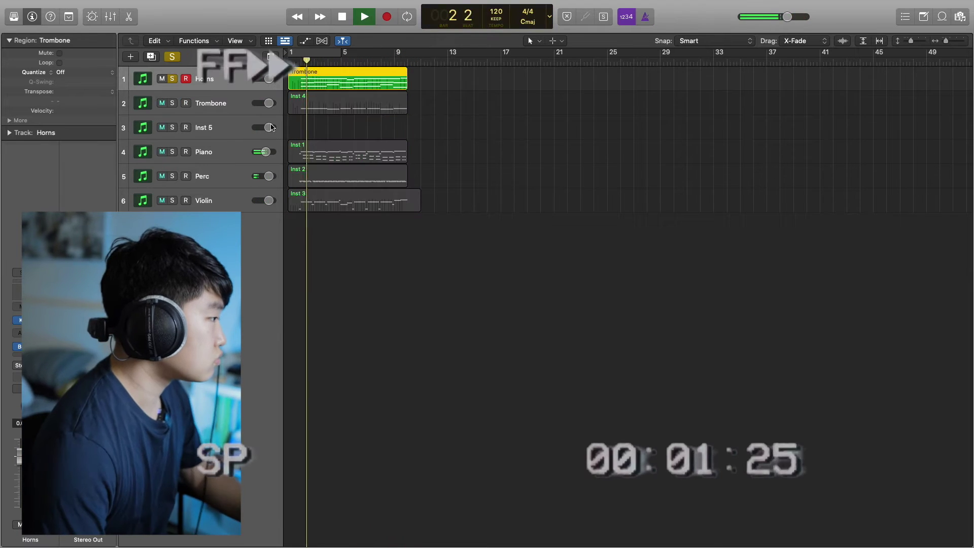
left_click(84, 5)
mouse_move(108, 156)
left_click(208, 219)
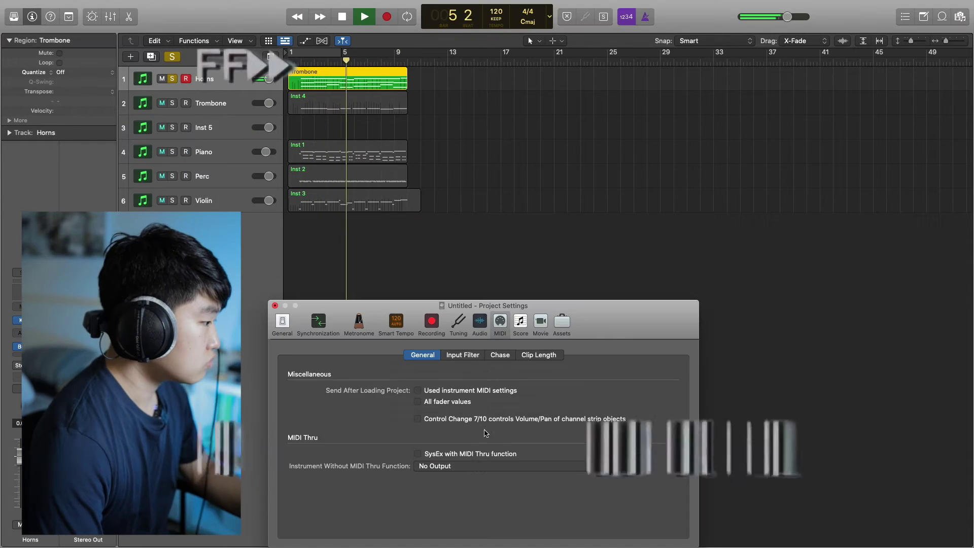
left_click(274, 307)
Access the Horns track's Kontakt instrument and take the track out of solo to hear the full arrangement.
left_click(30, 320)
left_click(806, 342)
left_click(309, 131)
key("space")
left_click(172, 79)
left_click(294, 61)
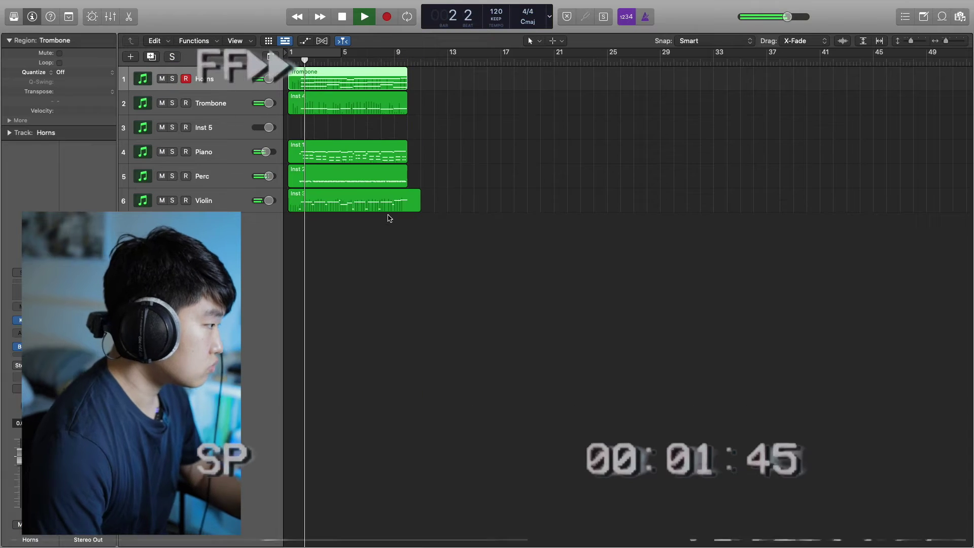
Lower the Horns track's volume slightly and add a new software instrument track below it.
key("super+Left")
left_click_drag(269, 79, 262, 79)
key("alt+super+n")
key("Return")
Load Duduk Tenor from the Strezov quick-load folder into Kontakt on the Inst 7 track.
left_click(30, 320)
left_click(117, 539)
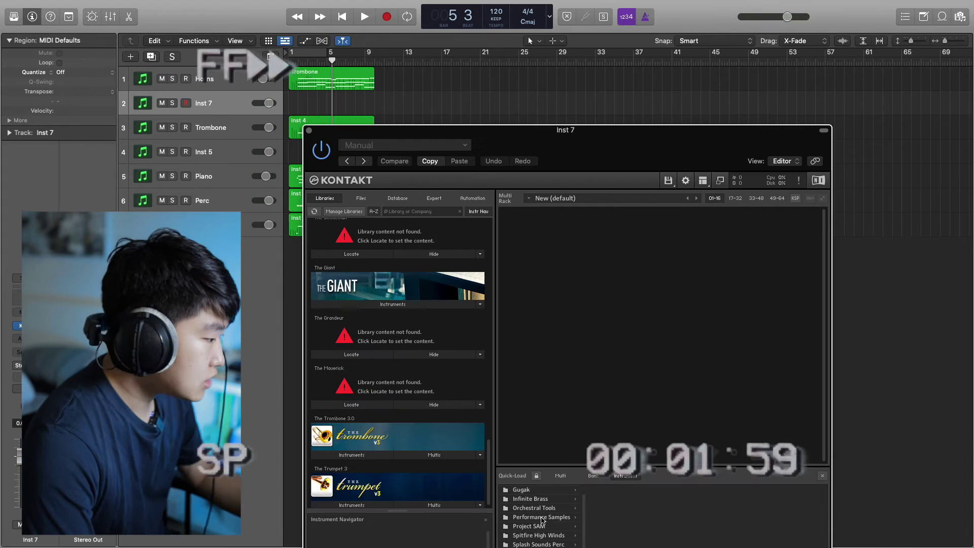
left_click(539, 533)
left_click_drag(707, 141, 724, 41)
left_click(543, 452)
left_click_drag(635, 386, 634, 276)
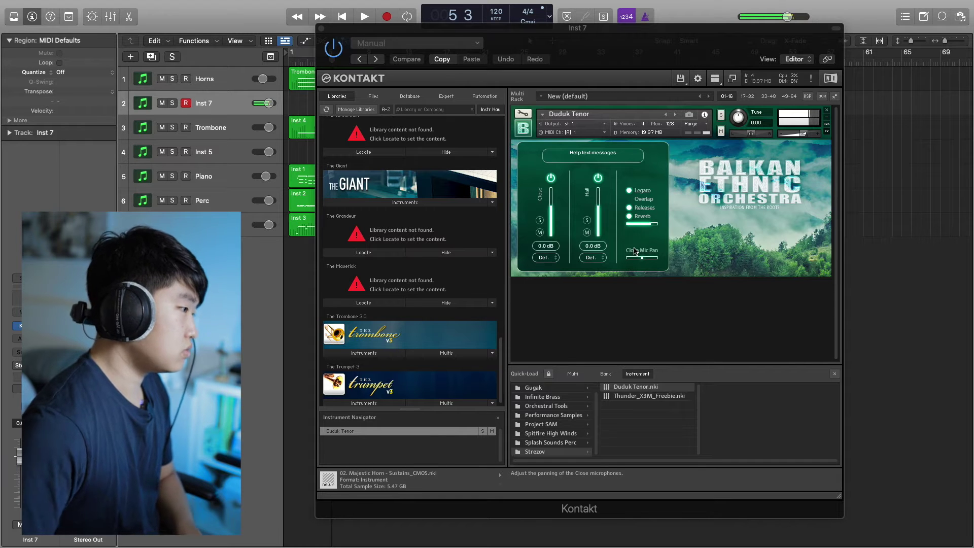
left_click(322, 28)
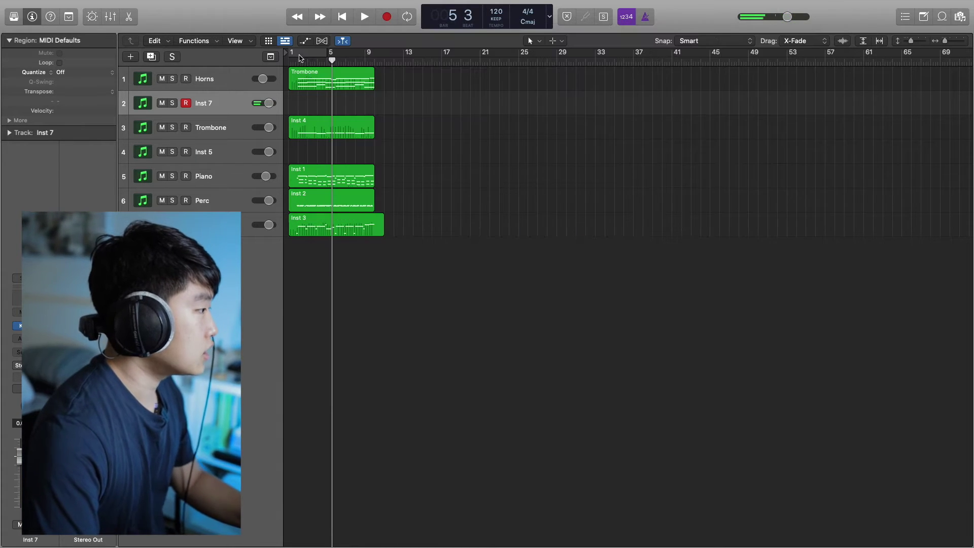
Record a duduk part on the Inst 7 track from the start of the project.
left_click(296, 59)
key("r")
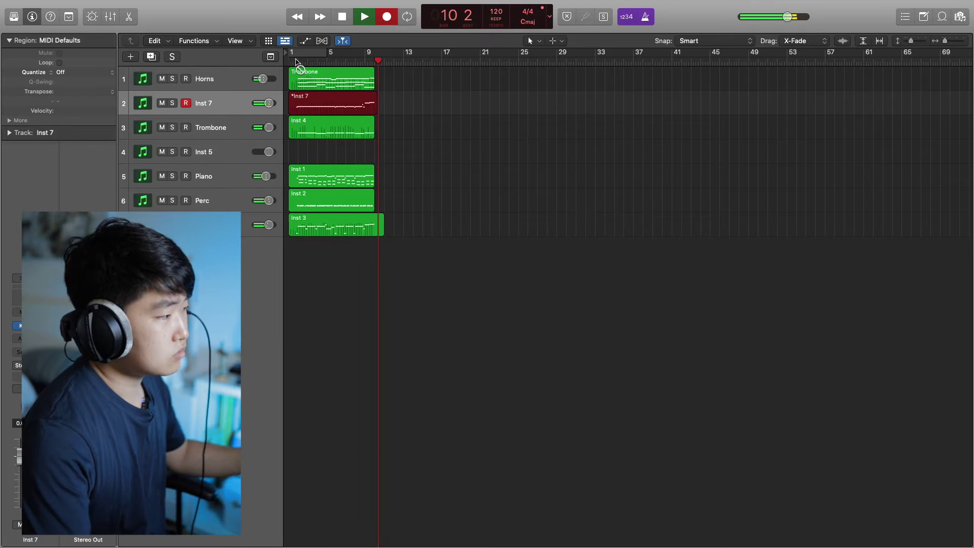
key("space")
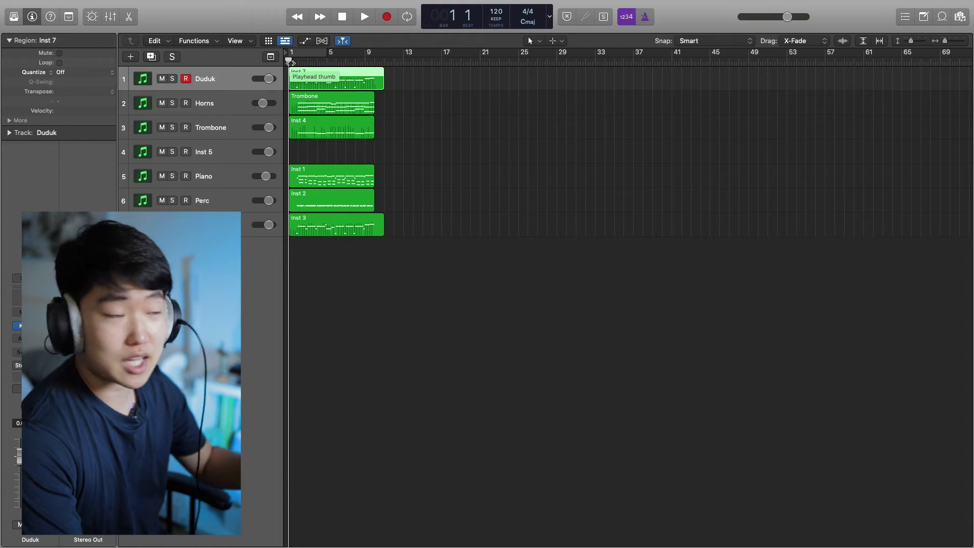
Show the Freeze control in the track headers and freeze all tracks, from Duduk down to Violin.
right_click(221, 90)
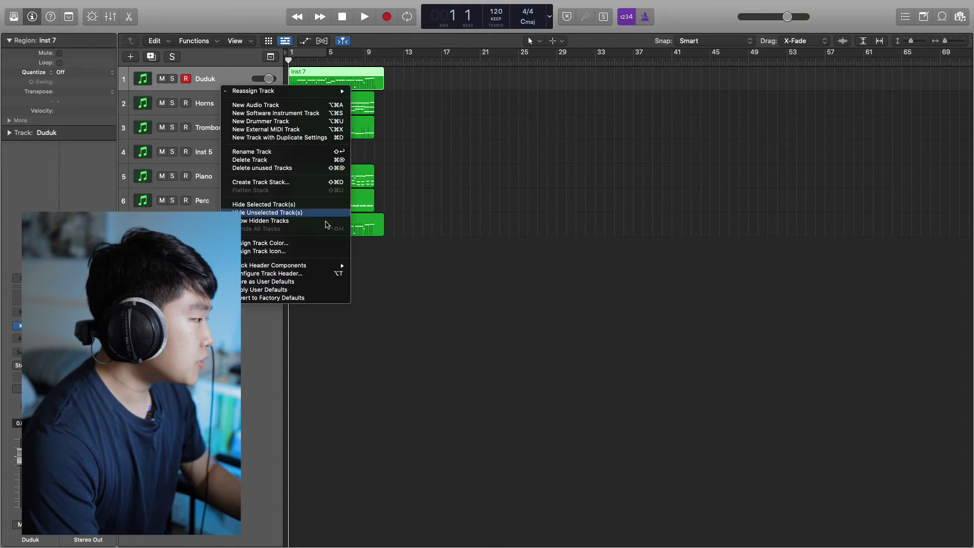
mouse_move(324, 268)
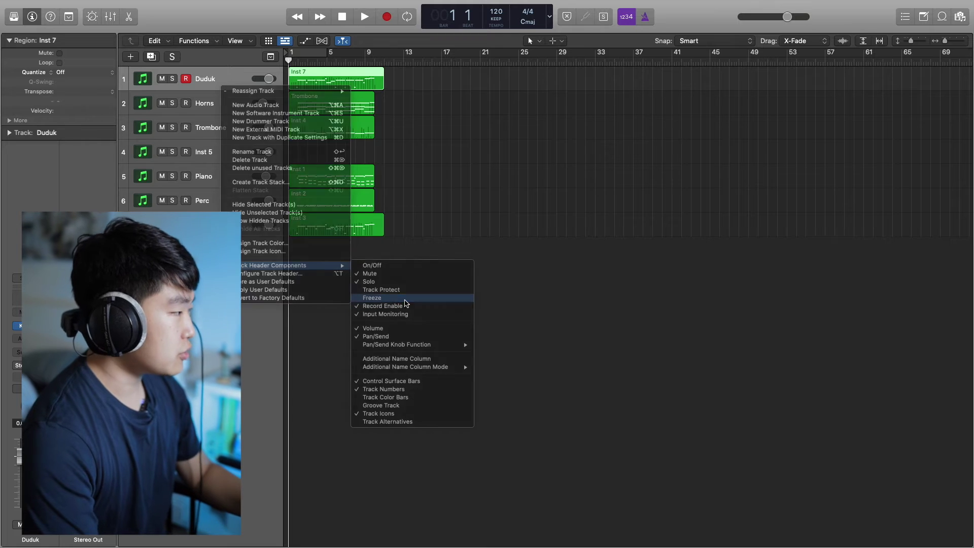
left_click(406, 299)
key("super+a")
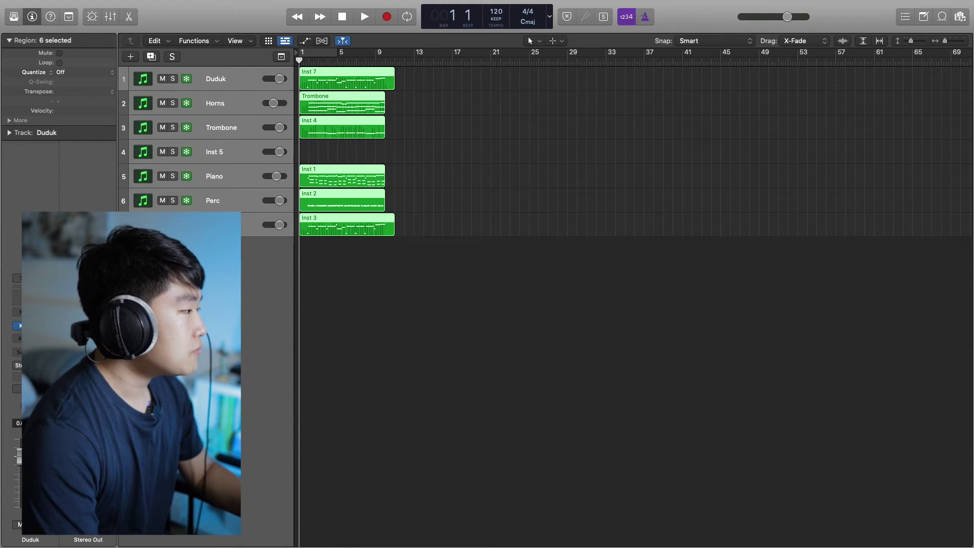
key("space")
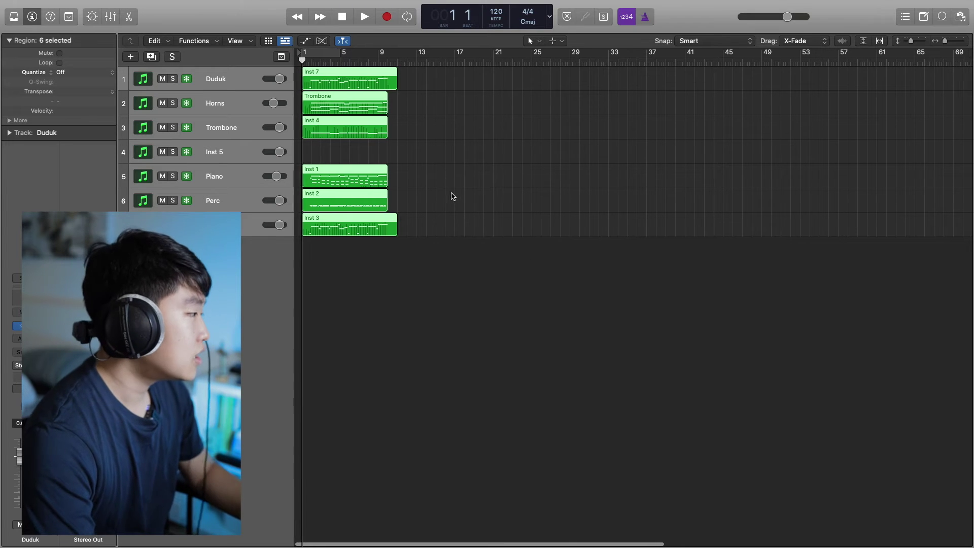
Play back the frozen arrangement and open the Horns track's Trombone region in the Piano Roll.
left_click(432, 169)
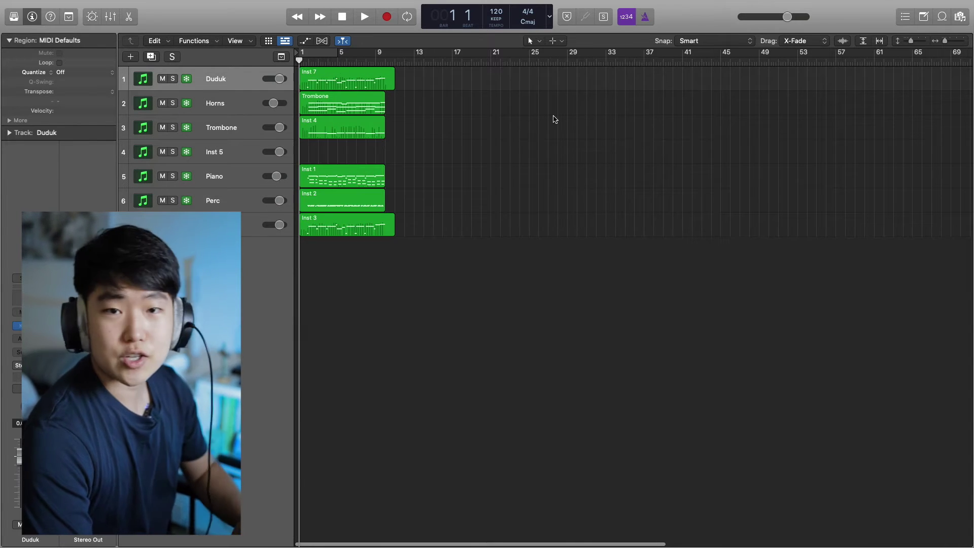
key("space")
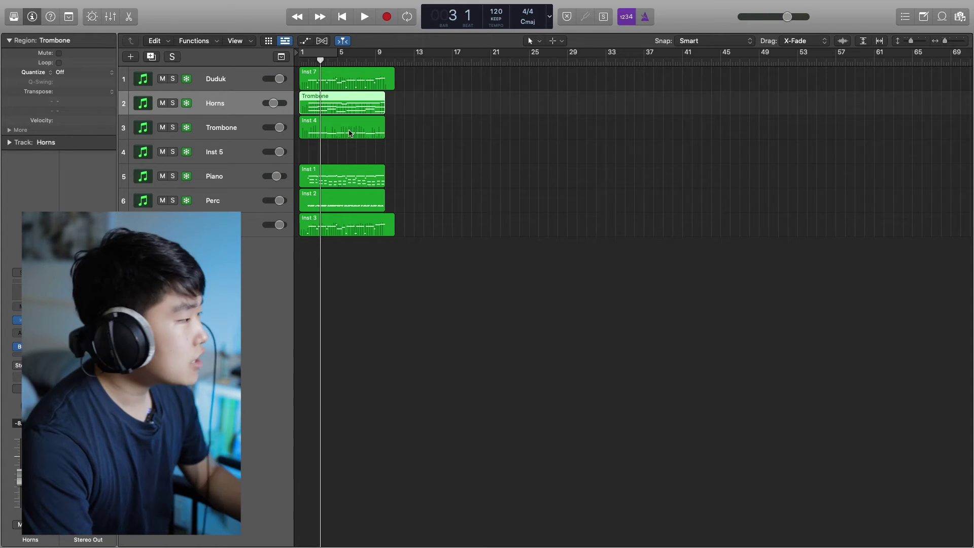
scroll(428, 155, "up", 5)
scroll(425, 153, "left", 3)
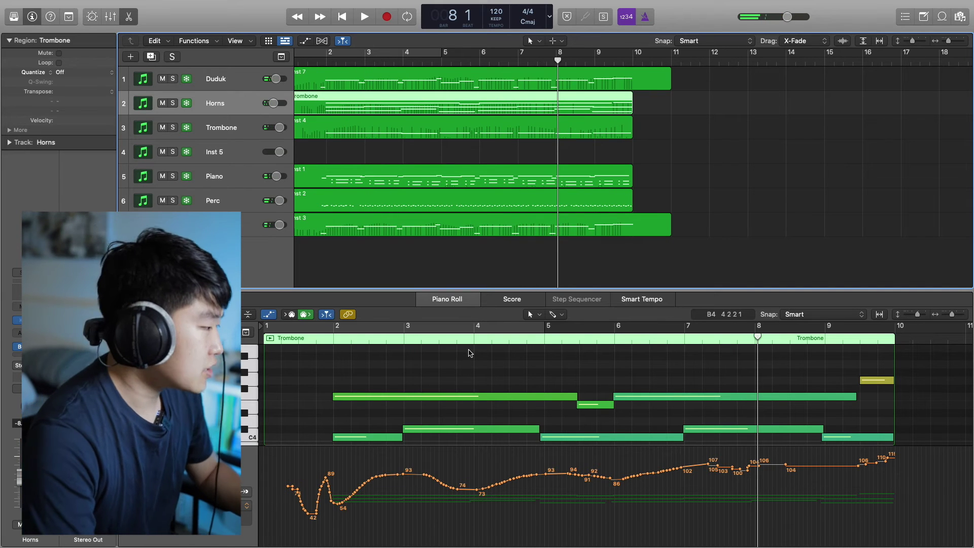
Unfreeze the Horns track and split its long F4 note at bar 3.
left_click(325, 340)
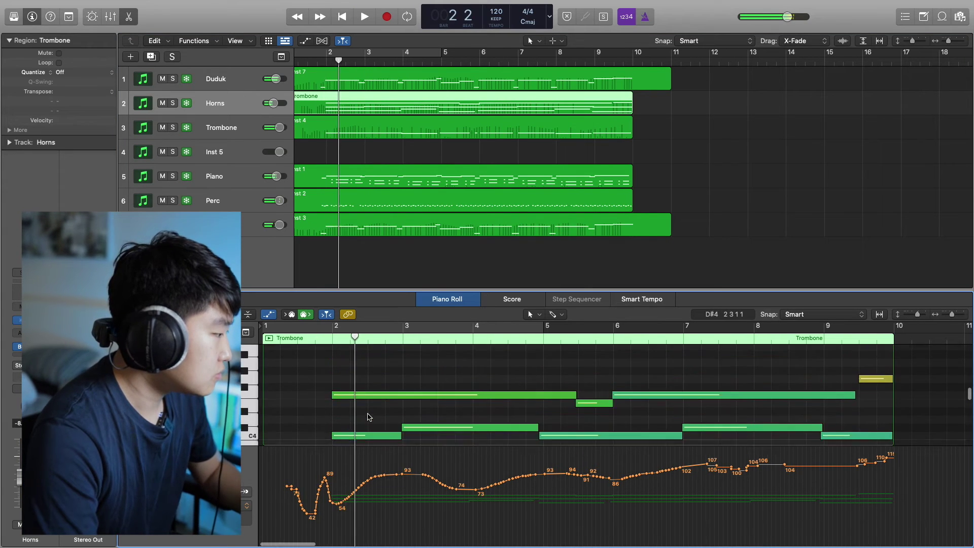
left_click(404, 398)
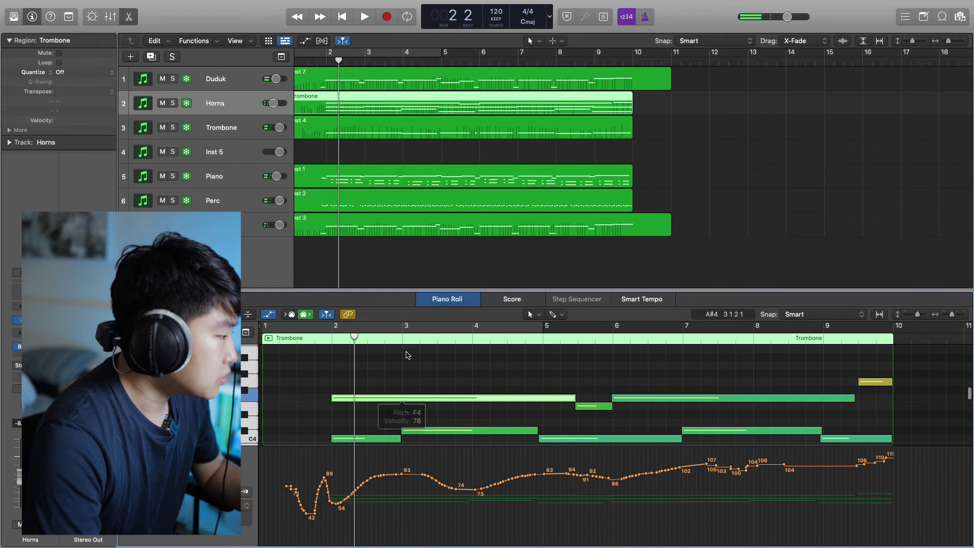
left_click(403, 341)
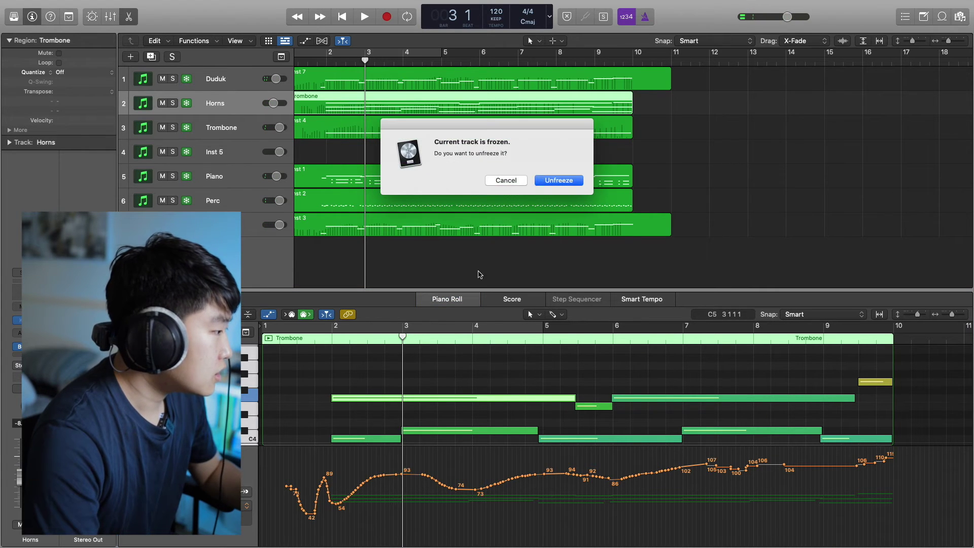
left_click(544, 180)
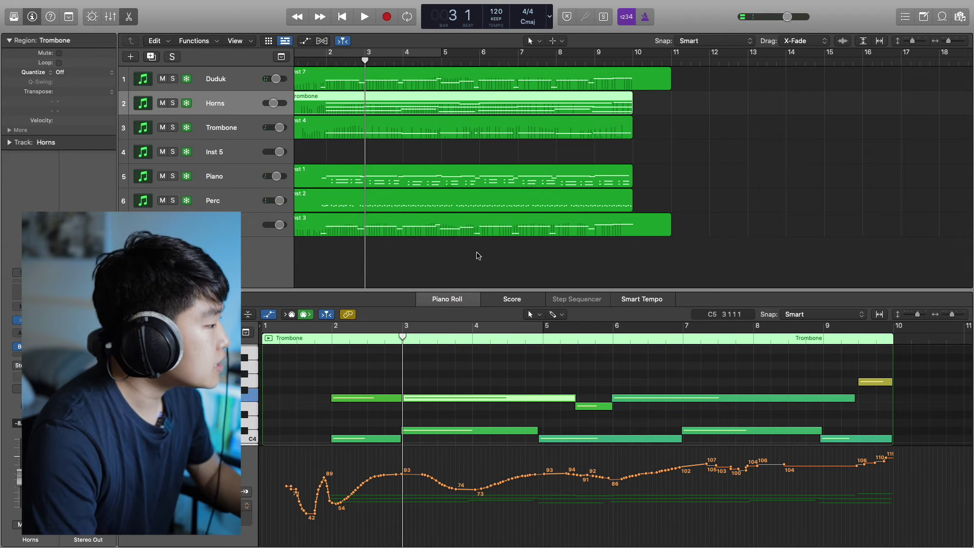
Overlap the split Horns notes with the first one raised to G4, and reshape the controller curve around bar 2 to peak at 103.
mouse_move(365, 398)
left_mouse_down()
mouse_move(365, 382)
mouse_move(388, 397)
mouse_move(368, 398)
left_mouse_up()
left_click_drag(354, 466, 402, 474)
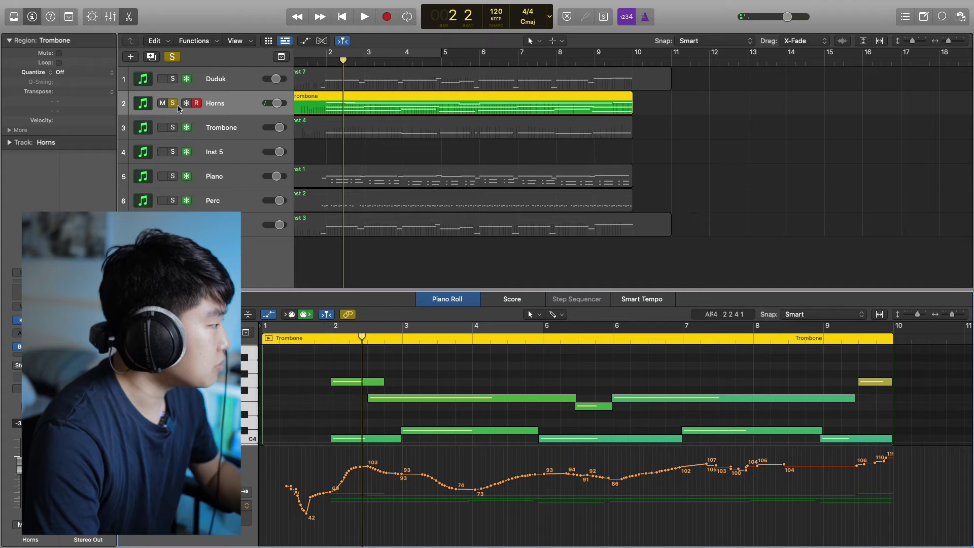
Unsolo the Horns track and play the edited passage together with the other tracks.
left_click(173, 104)
key("space")
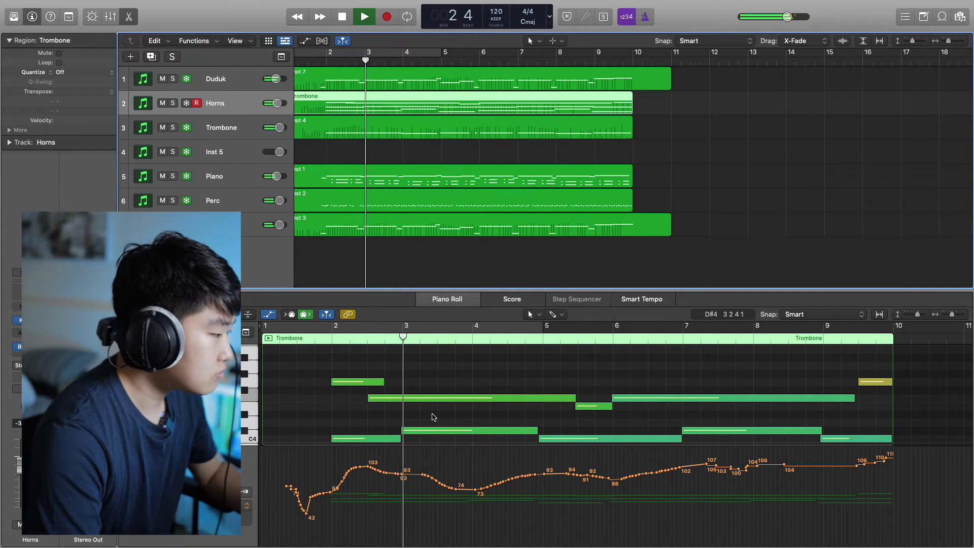
key("space")
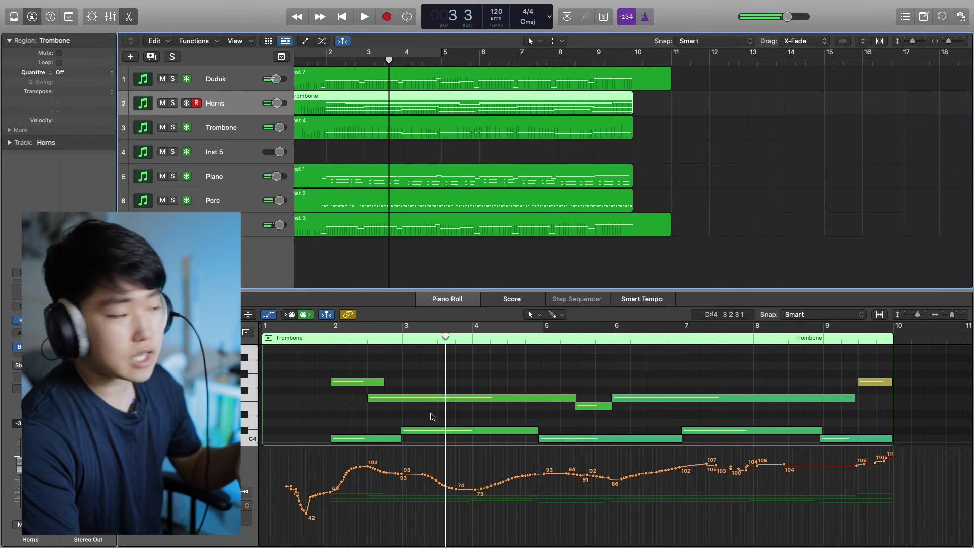
Freeze the edited Horns track again and start playback to render it.
scroll(461, 414, "right", 5)
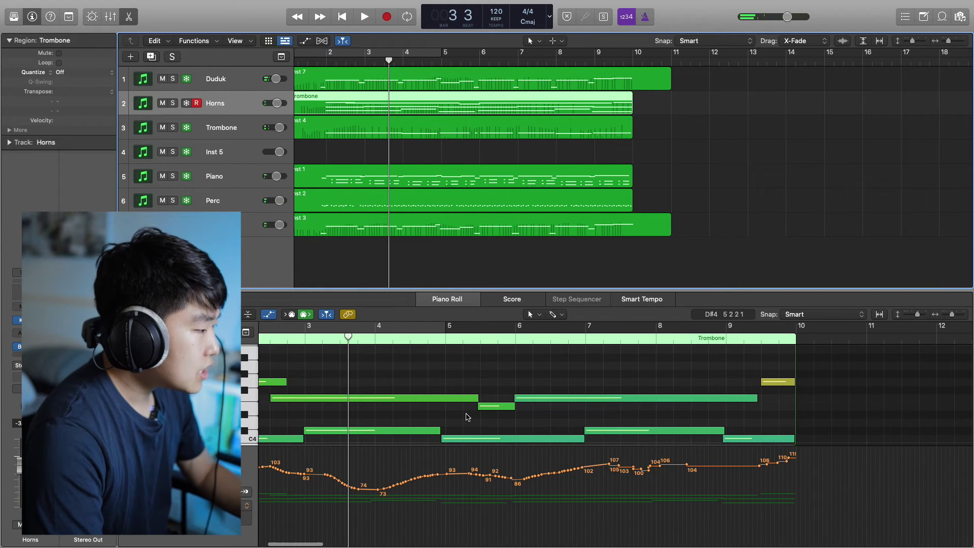
scroll(463, 413, "down", 3)
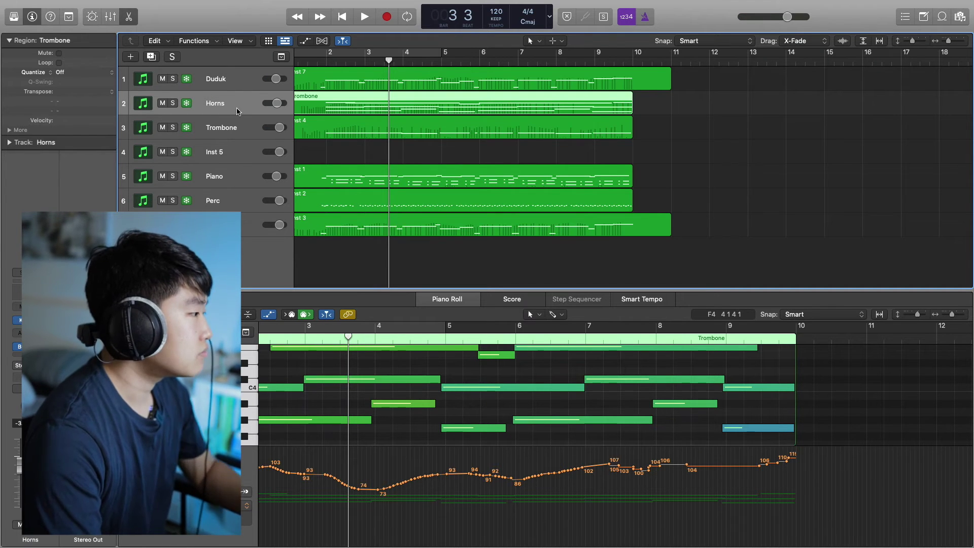
key("Return")
key("period")
key("period")
key("period")
key("space")
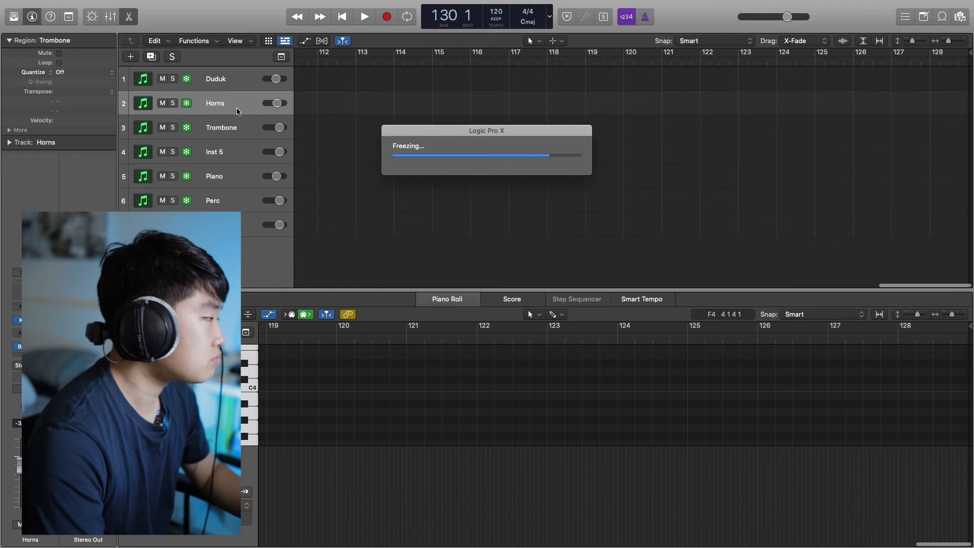
Show the Mixer and unfreeze all tracks from Duduk down to Violin together.
key("x")
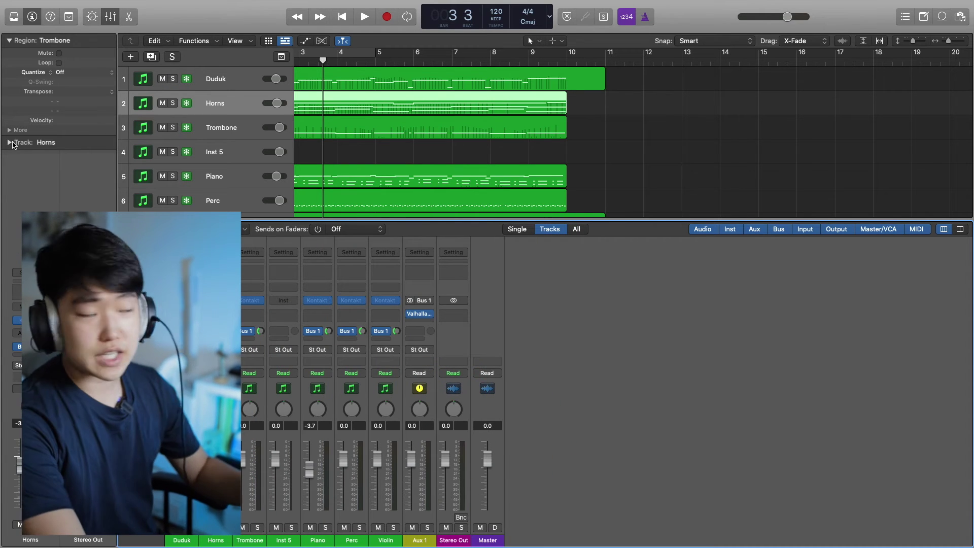
left_click(217, 76)
scroll(216, 101, "down", 2)
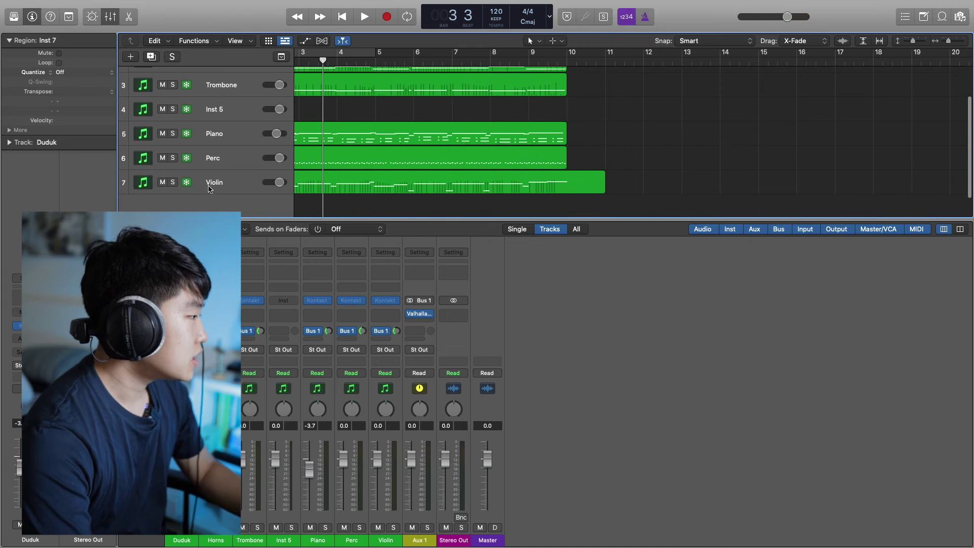
left_click(211, 183, "shift")
left_click(187, 183)
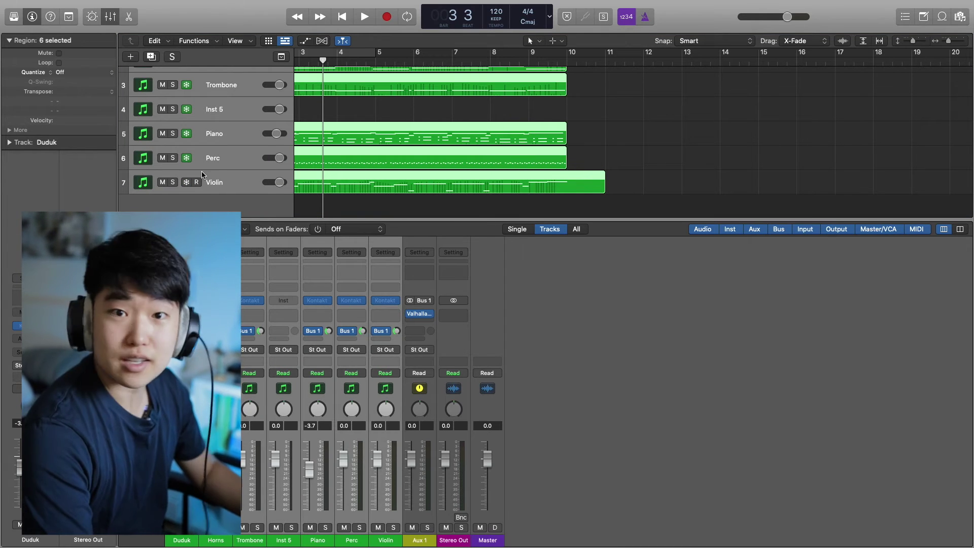
scroll(213, 171, "up", 2)
left_click(217, 131)
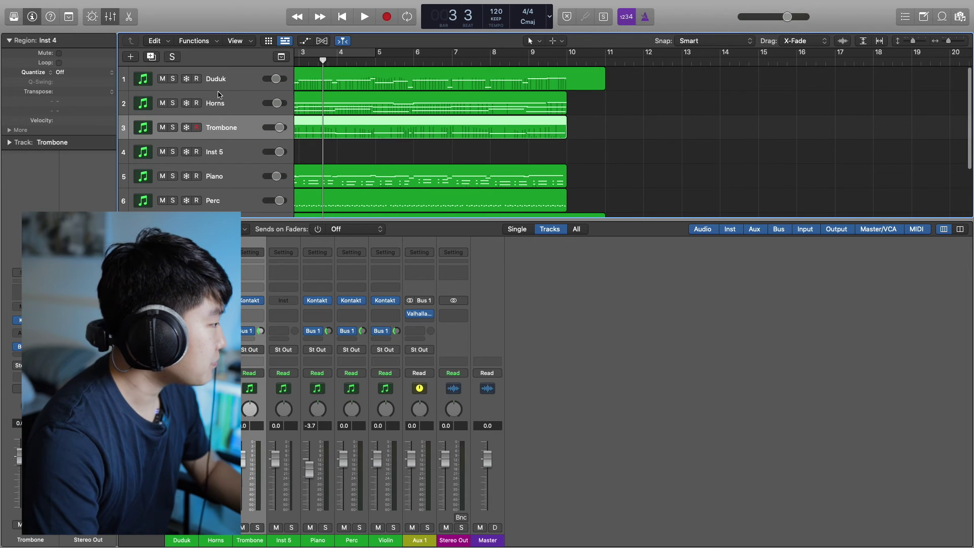
Set the Duduk track's freeze mode to Source Only and freeze the track.
left_click(217, 83)
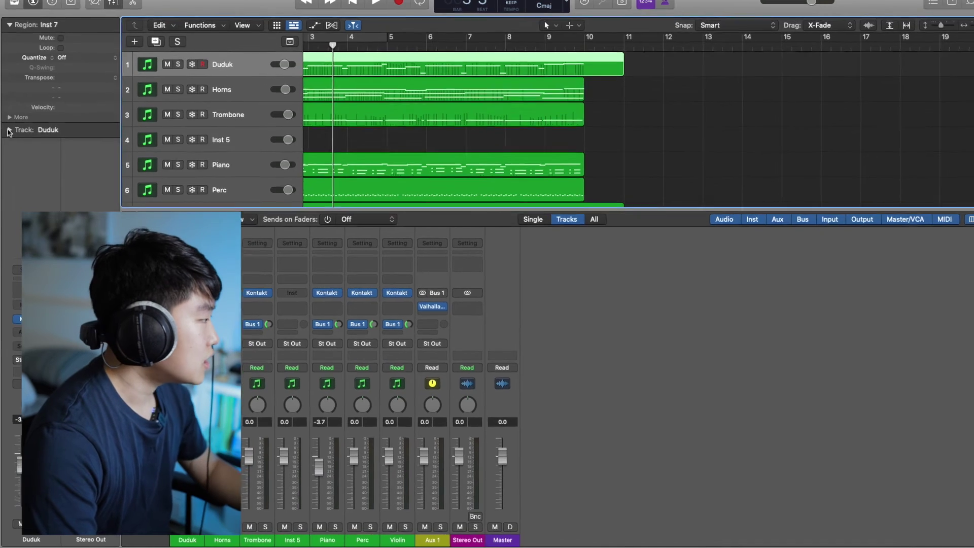
left_click(9, 142)
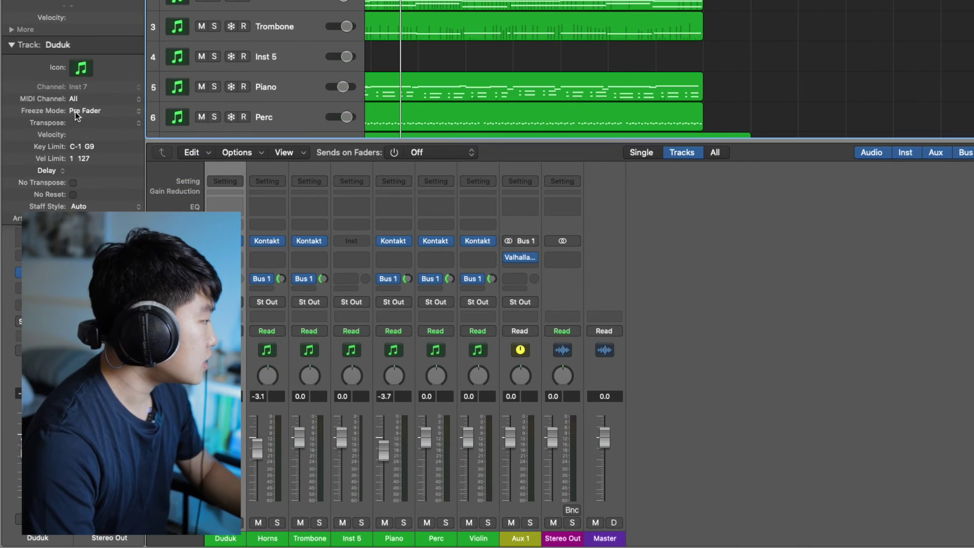
left_click(77, 147)
left_click(96, 104)
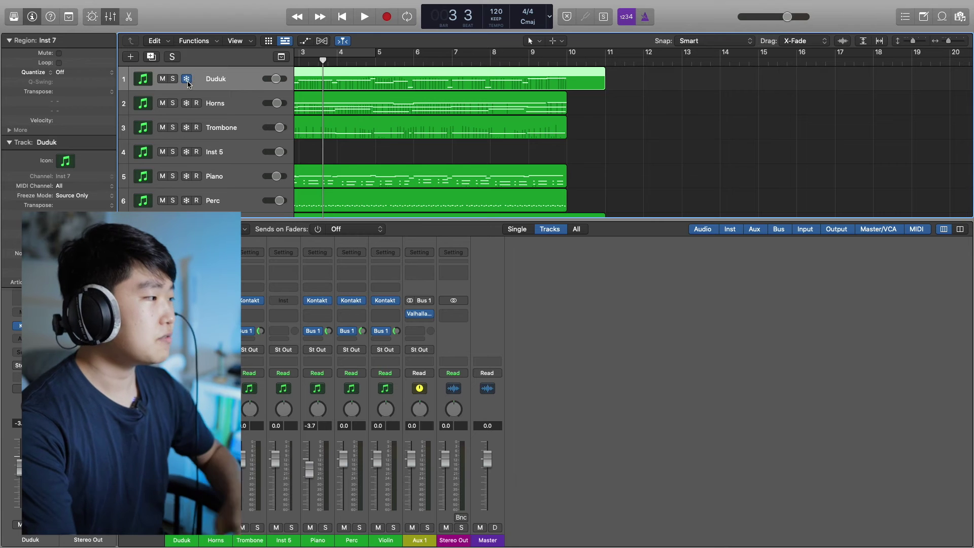
key("space")
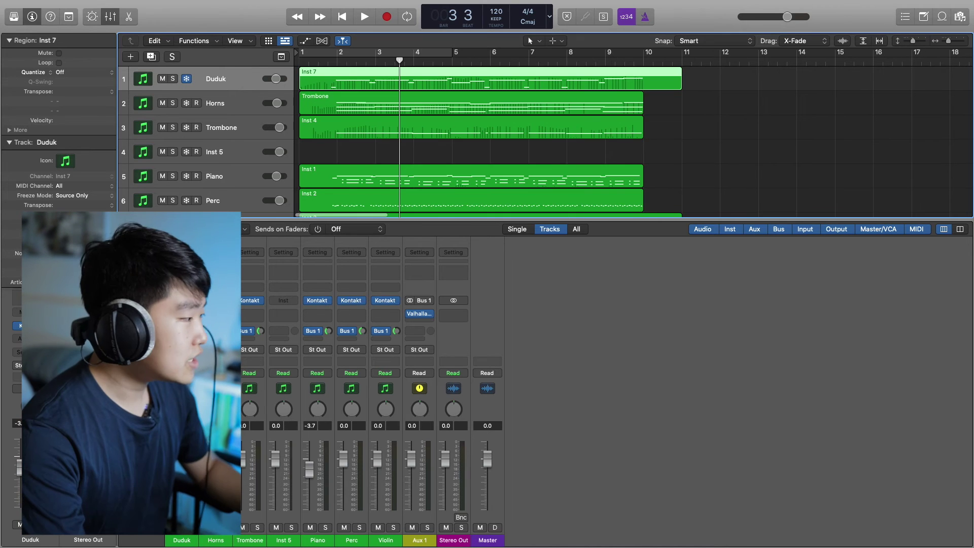
Add a Channel EQ to the Duduk track with a -8.9 dB low shelf at 69 Hz and a low cut at 100 Hz.
left_click(31, 298)
left_click_drag(409, 257, 404, 280)
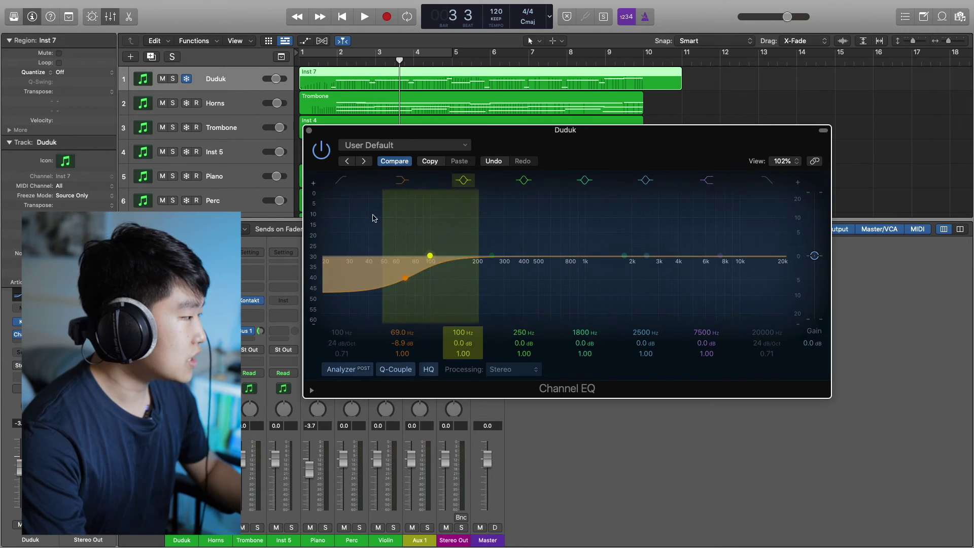
left_click(343, 180)
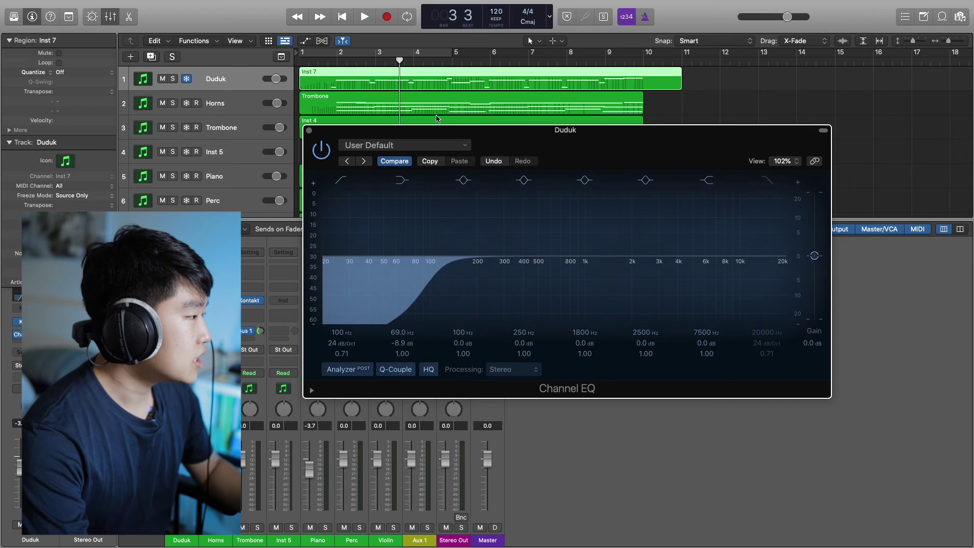
Play the Duduk track soloed while setting EQ bands to -6.6 dB at 790 Hz, -3.0 dB at 2540 Hz and +4.5 dB at 3960 Hz.
key("s")
key("space")
mouse_move(624, 256)
left_mouse_down()
mouse_move(587, 203)
mouse_move(570, 202)
mouse_move(569, 272)
mouse_move(642, 261)
left_mouse_up()
left_click_drag(732, 260, 678, 245)
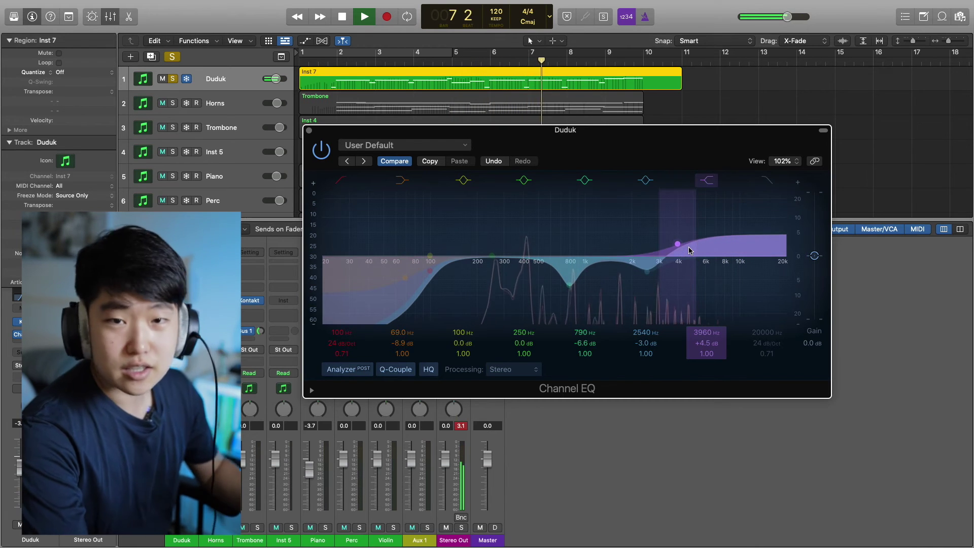
left_click(309, 131)
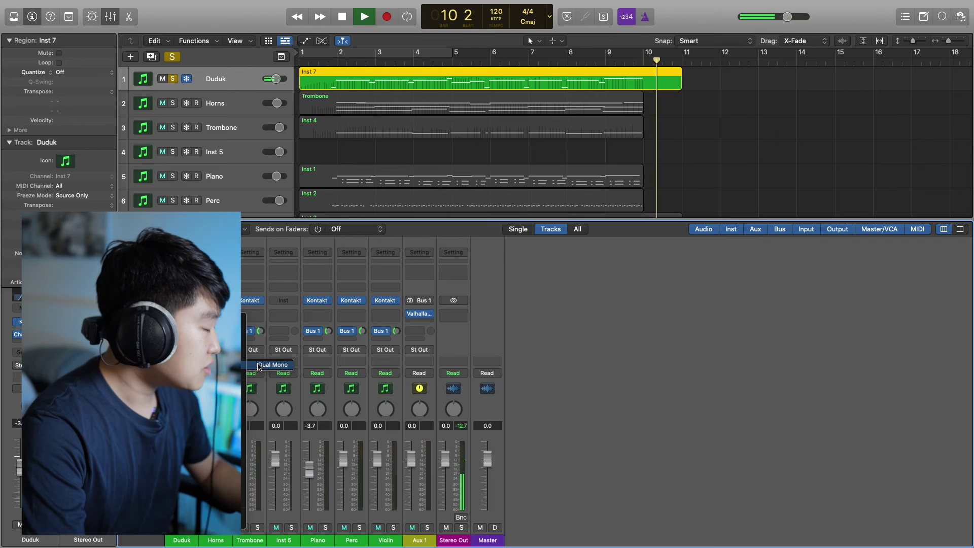
Browse the EQ plug-ins for the Duduk channel without adding one, stop playback and unsolo the track.
mouse_move(218, 419)
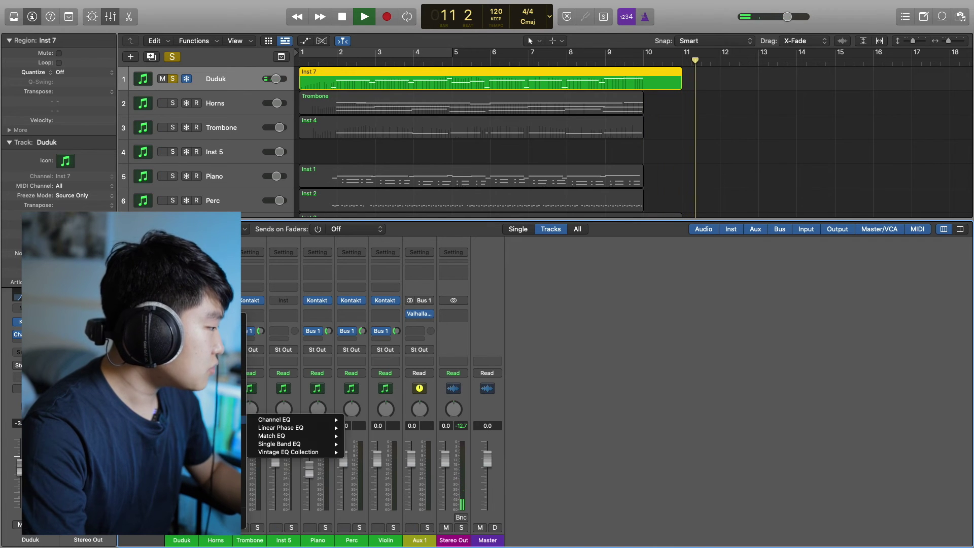
left_click(742, 430)
key("space")
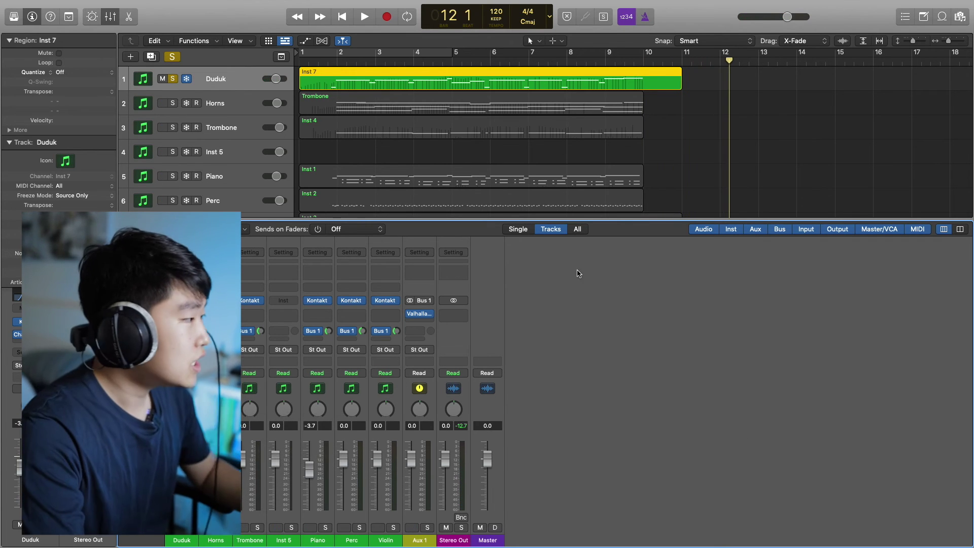
left_click(175, 80)
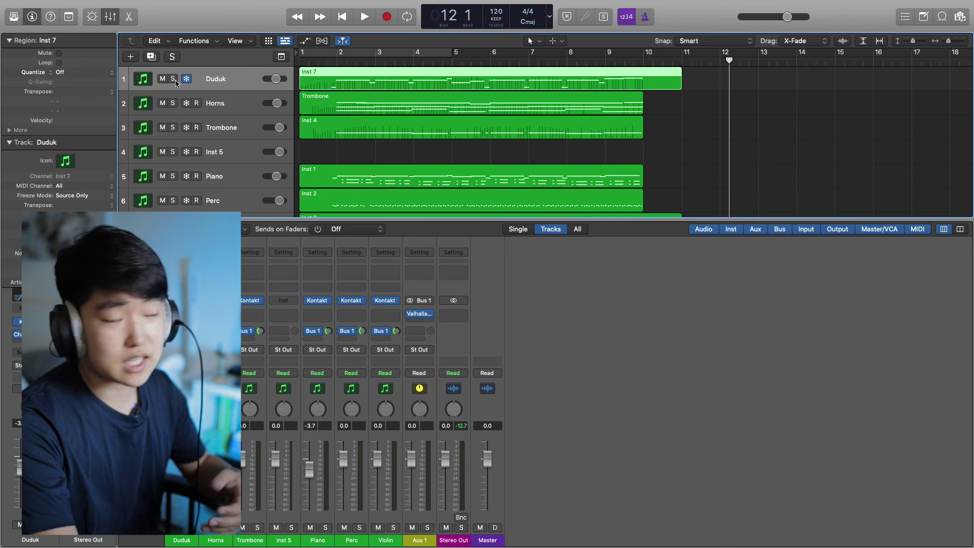
Hide the Mixer and set the freeze mode of the tracks from Horns down to Violin to Source Only.
left_click(110, 17)
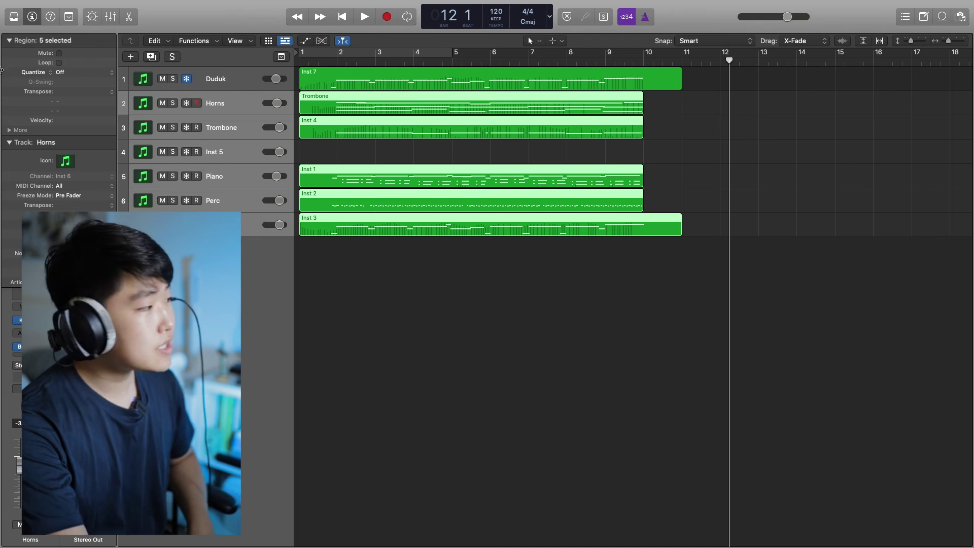
left_click(63, 197)
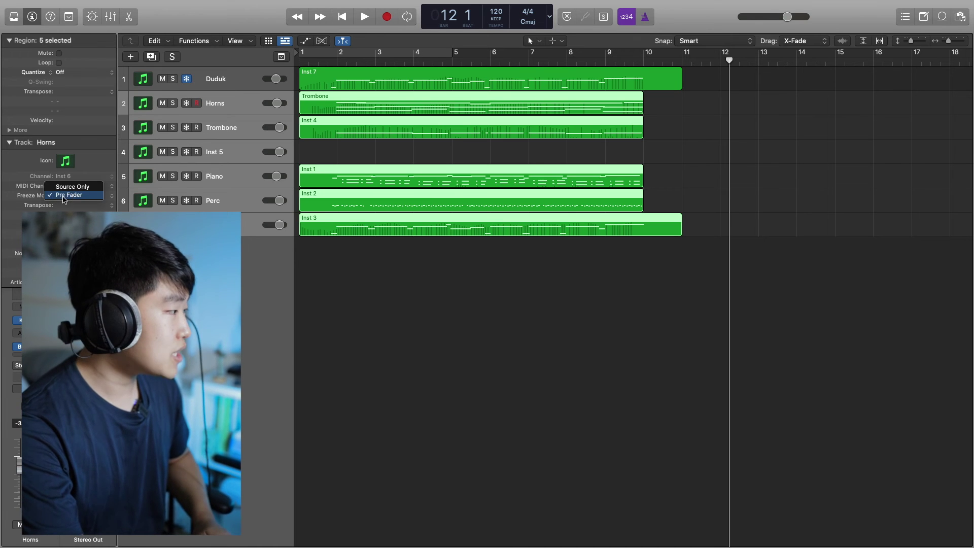
left_click(72, 188)
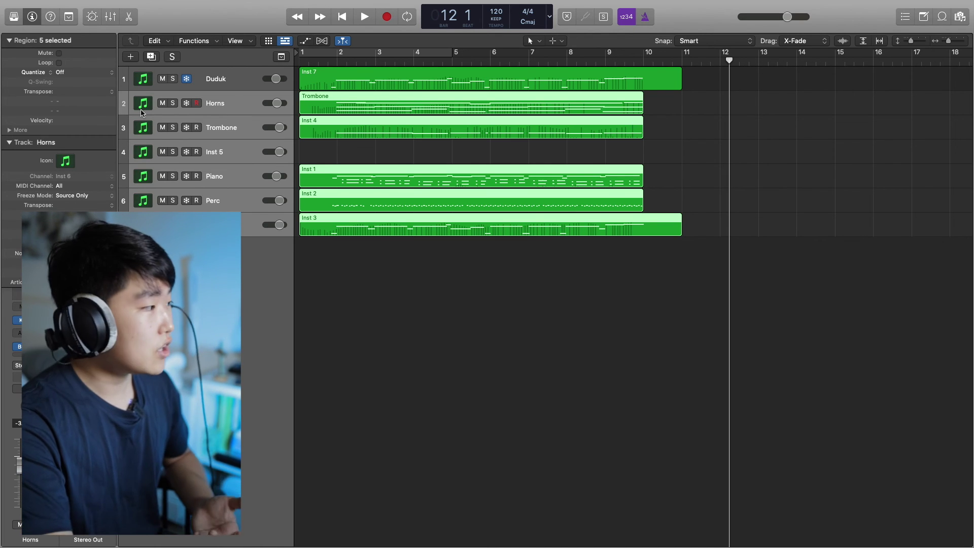
Create one audio track below Horns and insert Channel EQ, Compressor, AutoFilter and DeEsser 2 on it.
left_click(131, 56)
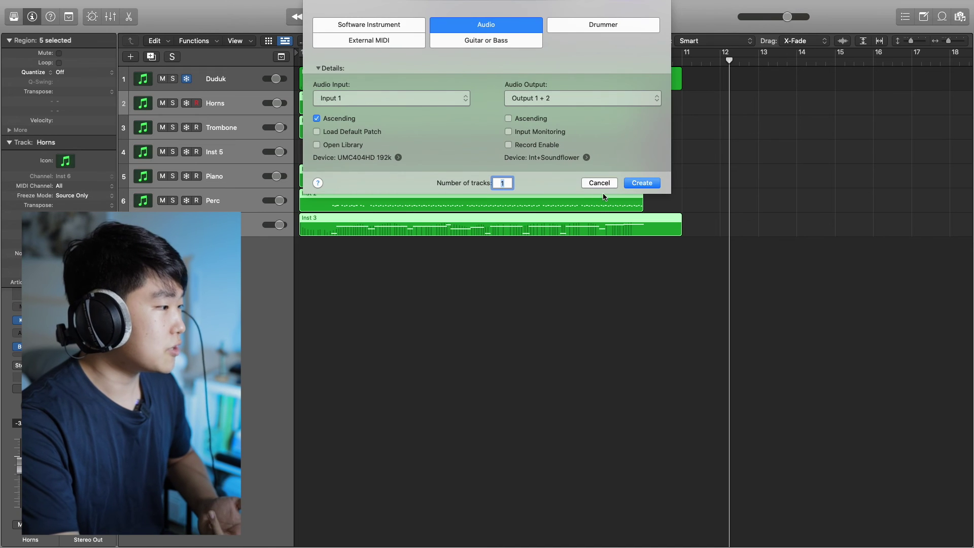
left_click(635, 183)
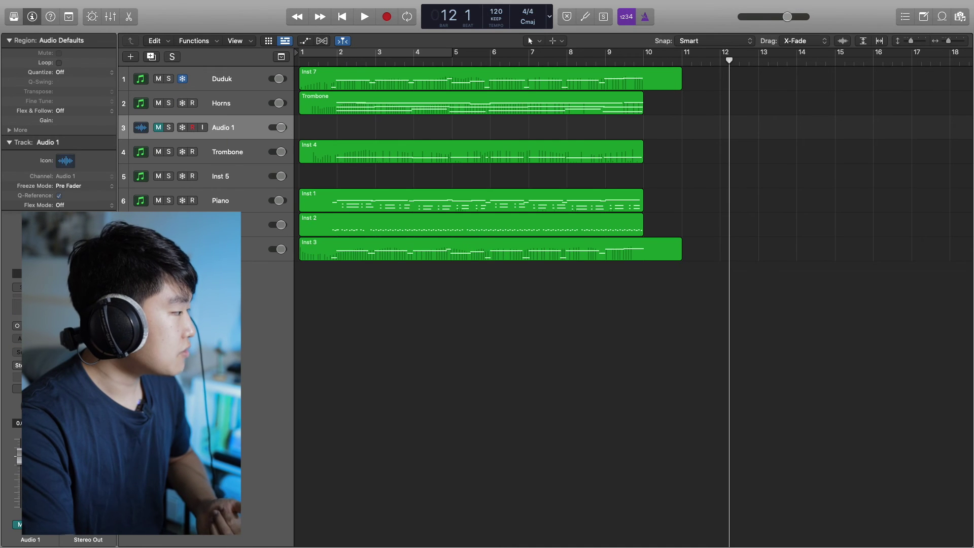
left_click(31, 307)
left_click(30, 341)
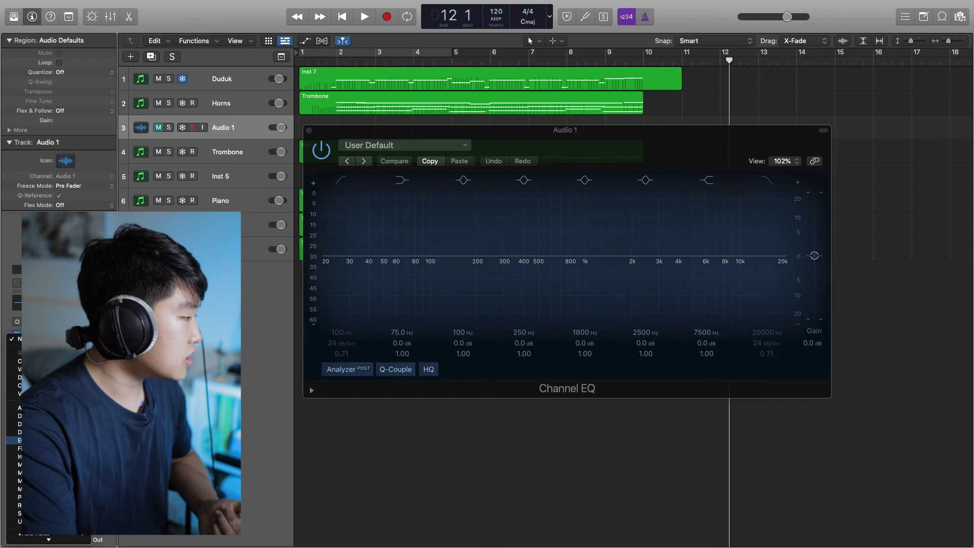
left_click(117, 440)
left_click(31, 341)
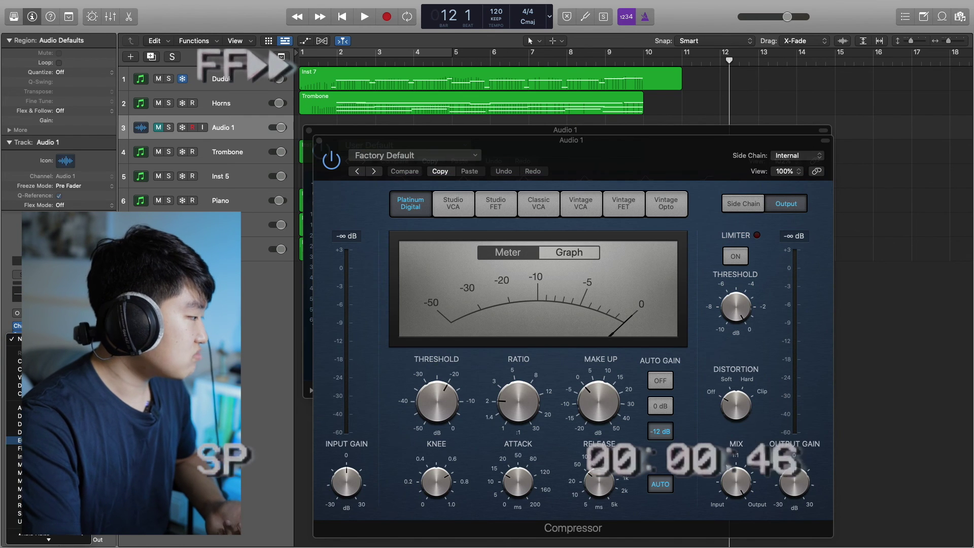
left_click(117, 448)
left_click(30, 341)
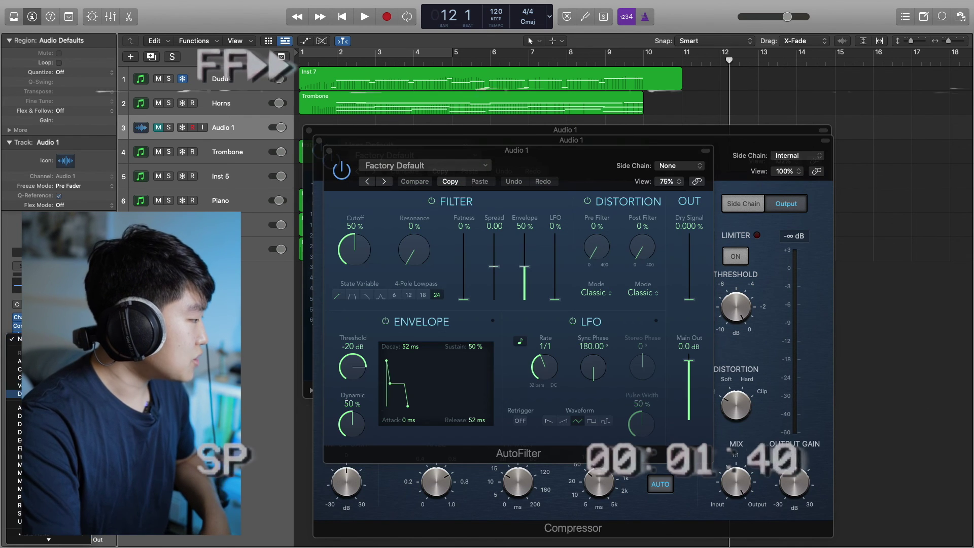
left_click(30, 394)
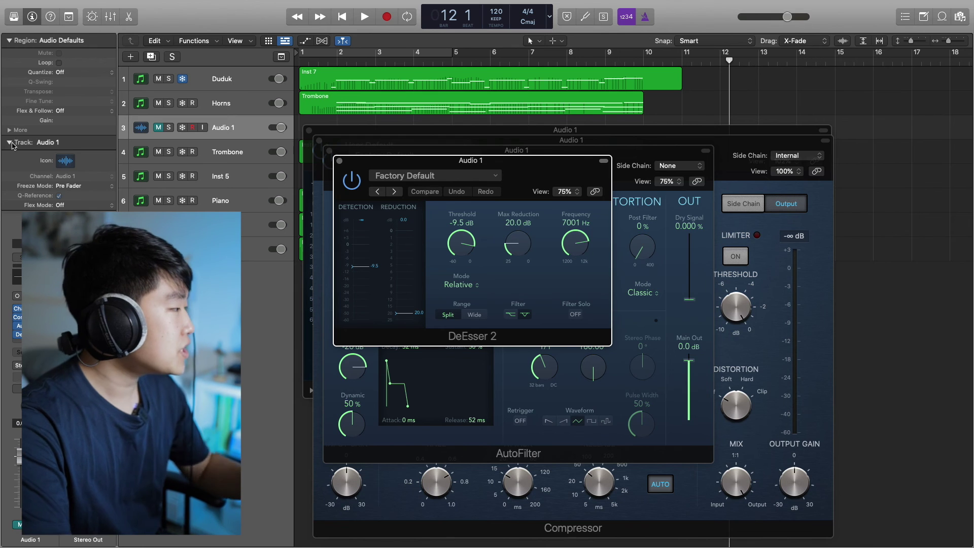
Choose Pre Fader as the new audio track's freeze mode and enable Freeze on it.
left_click(70, 186)
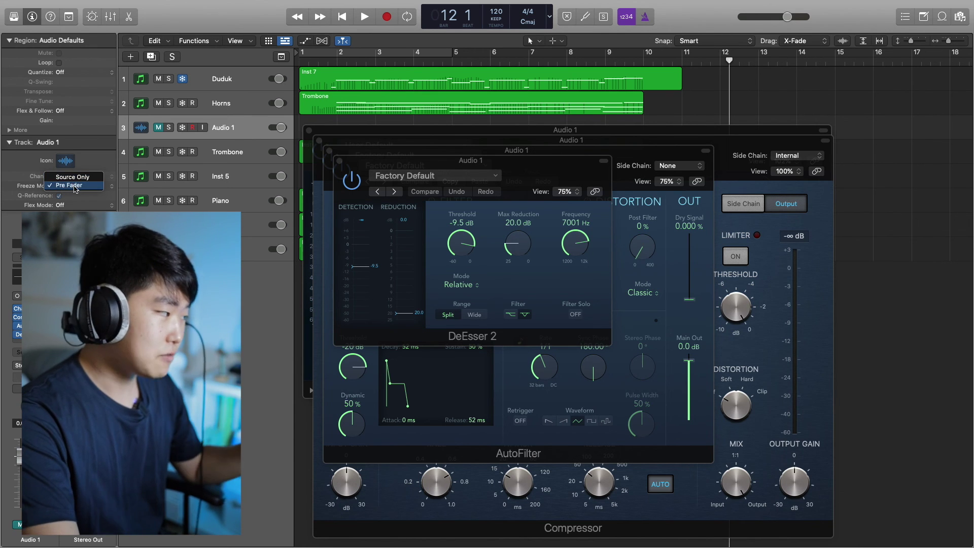
left_click(74, 185)
left_click(182, 129)
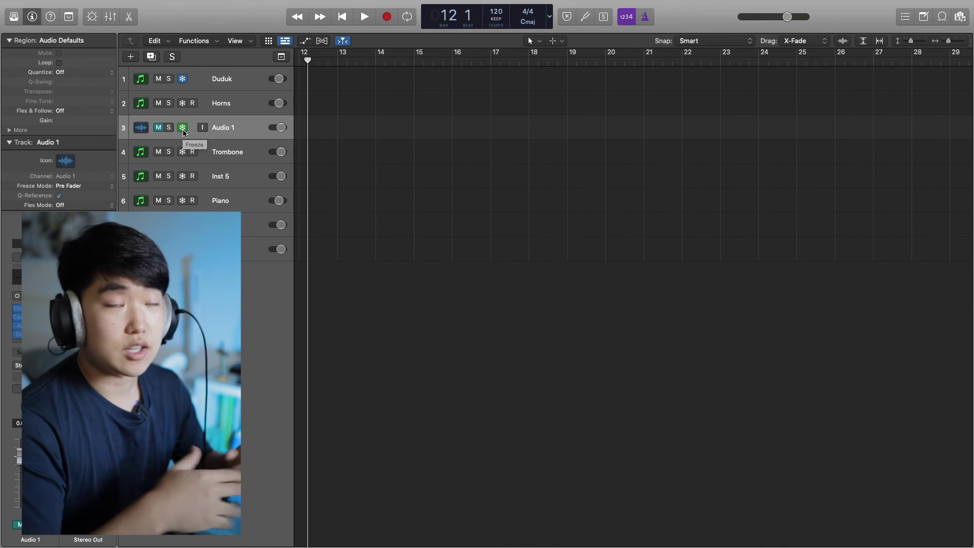